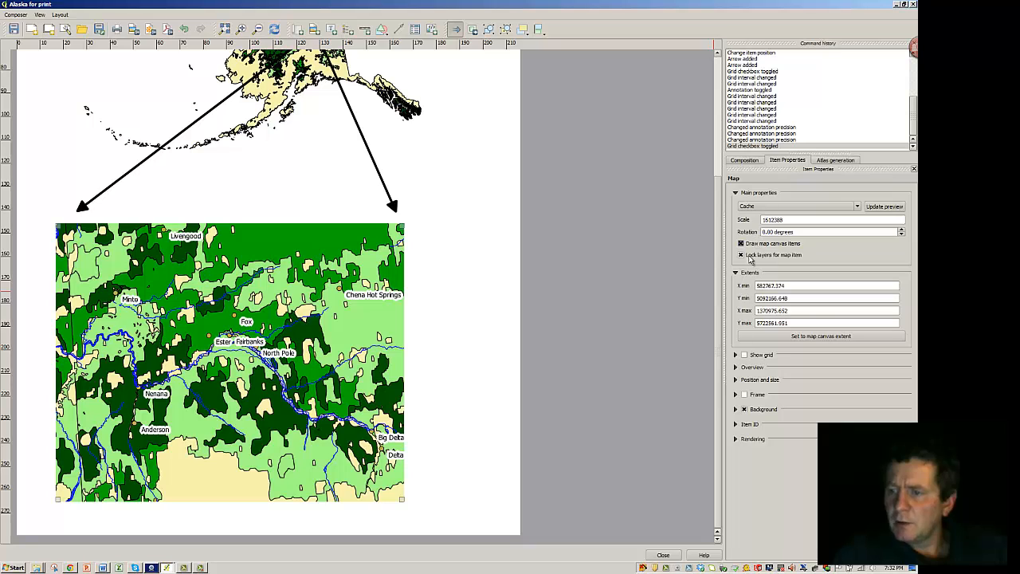
Show the grid on the detail map of the Fairbanks area.
click(735, 354)
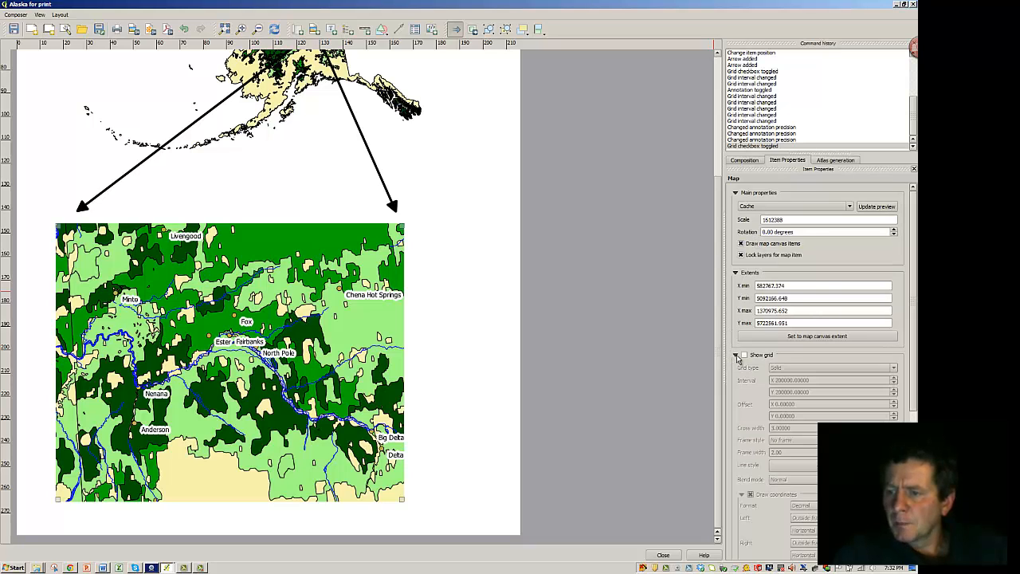
click(743, 355)
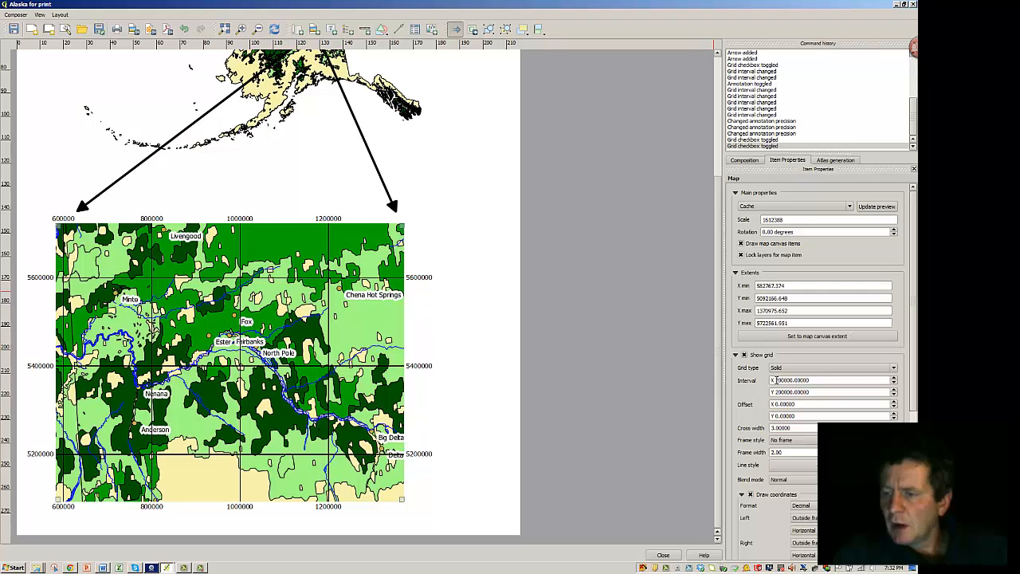
Try a grid X interval of 100000 on the detail map, and return it to 200000.
click(776, 380)
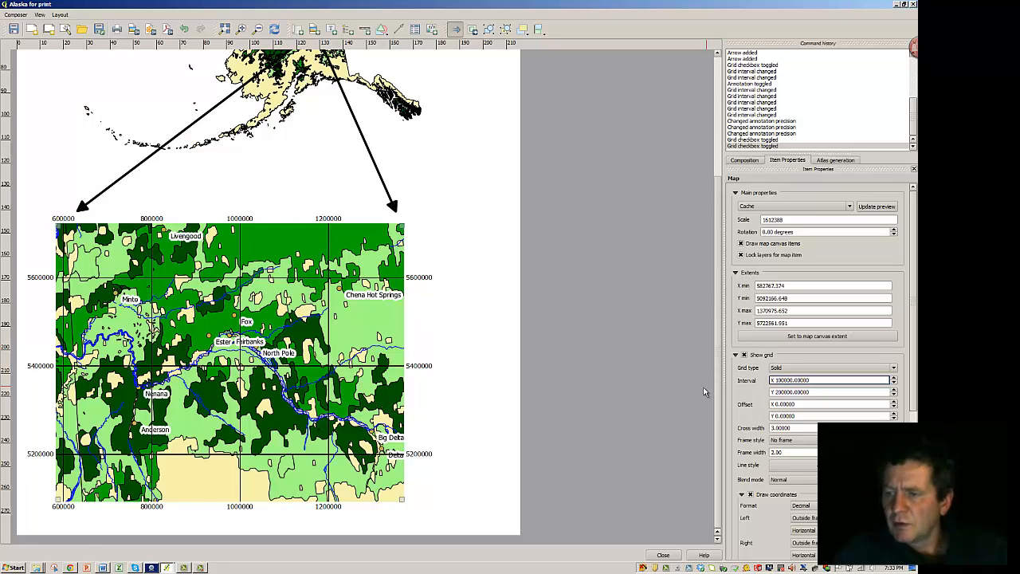
key(Return)
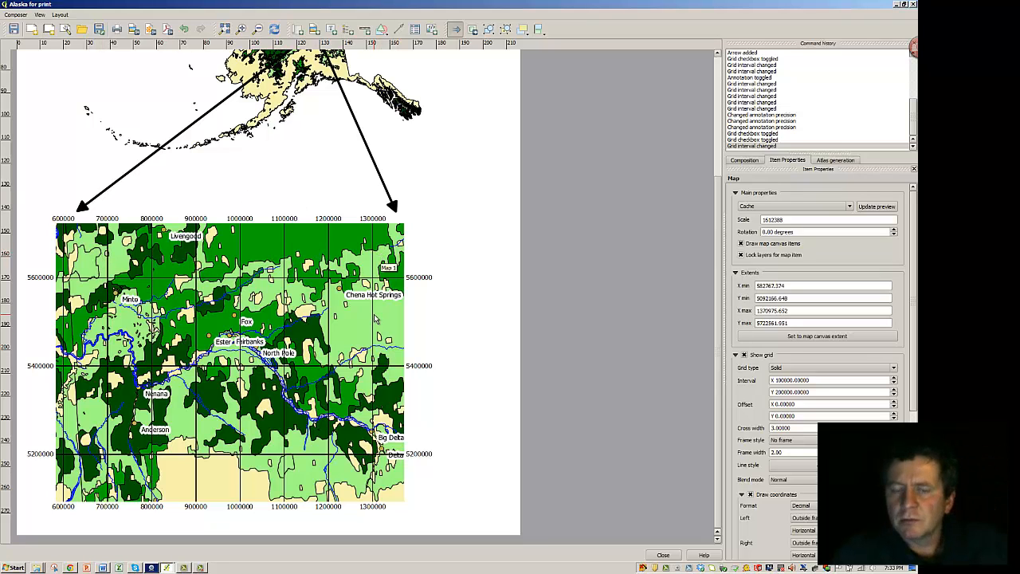
click(777, 380)
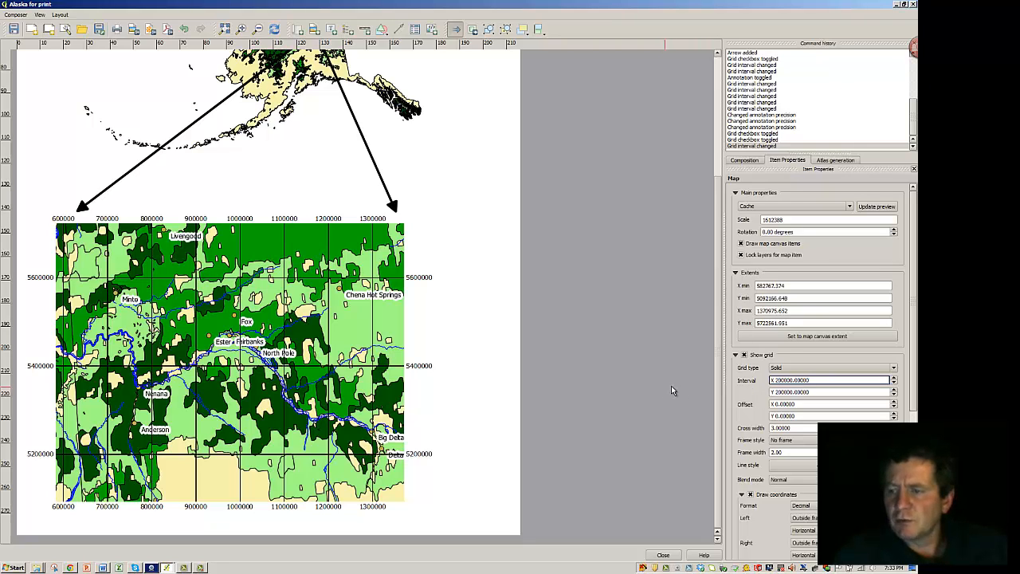
key(Return)
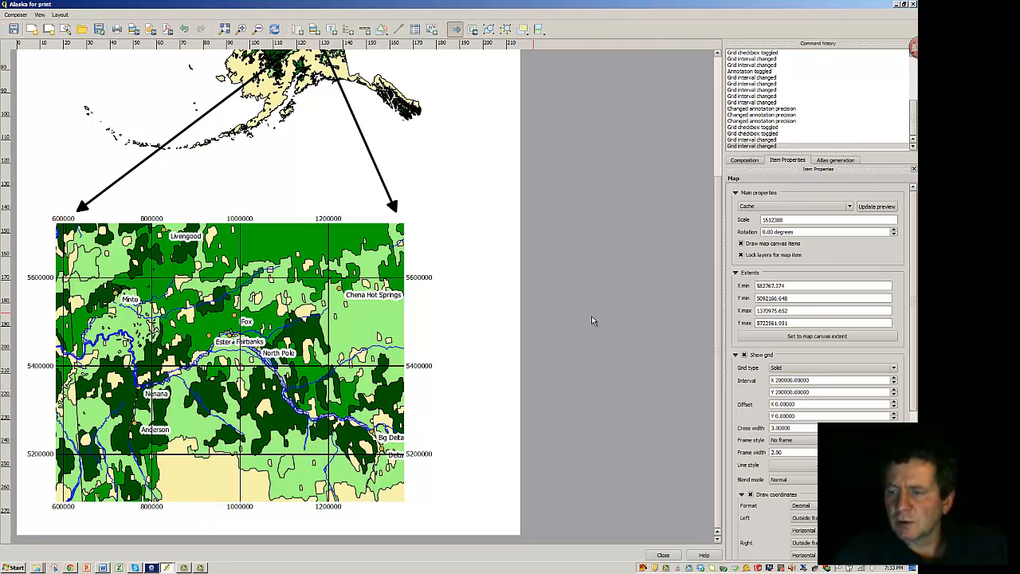
Switch the grid's coordinate annotations off and on again for the detail map.
scroll(740, 435, down, 2)
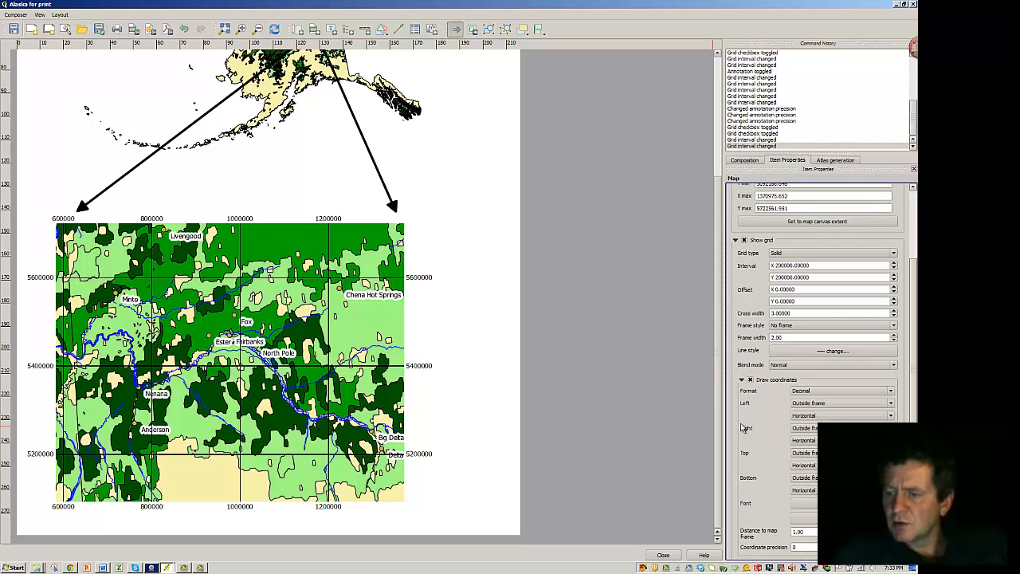
click(749, 380)
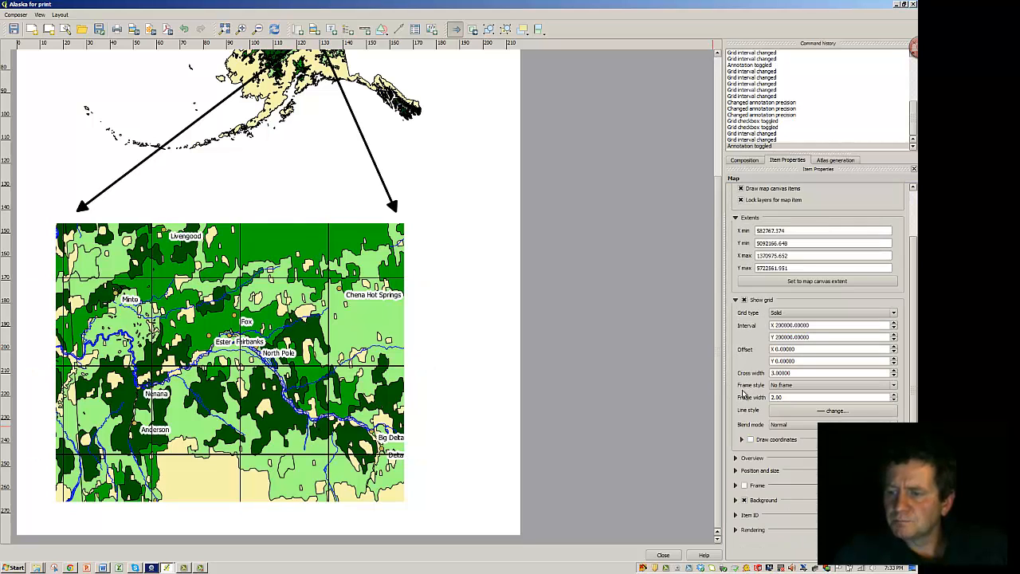
click(749, 440)
Raise the grid's coordinate precision to 3 decimals, and bring it back to 0.
scroll(750, 442, down, 2)
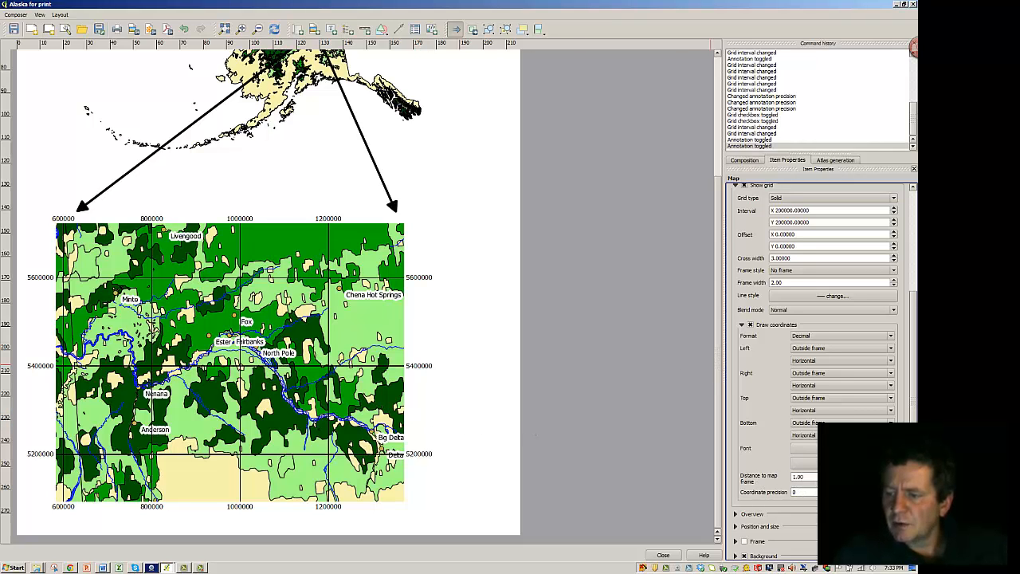
double_click(890, 490)
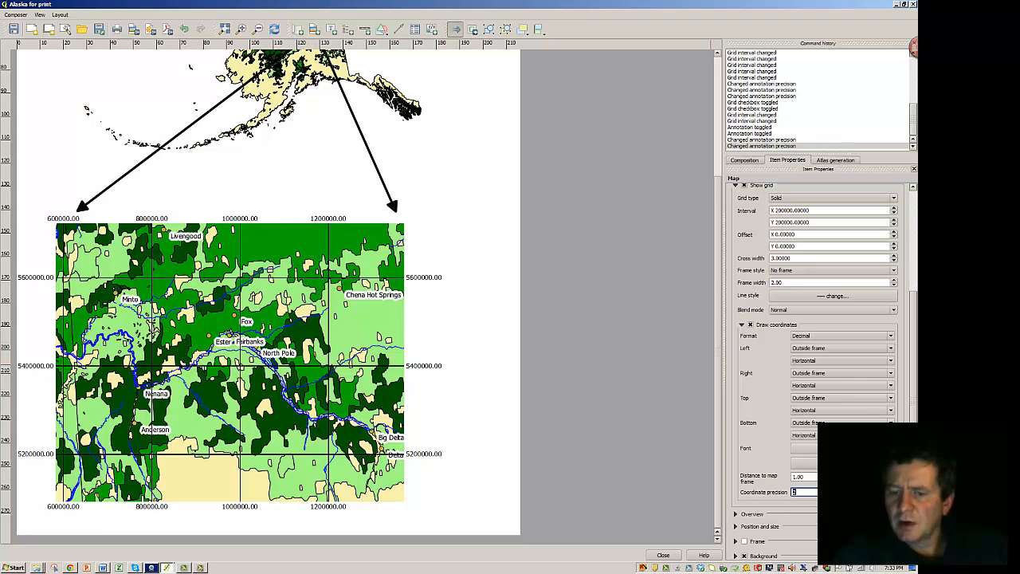
click(890, 490)
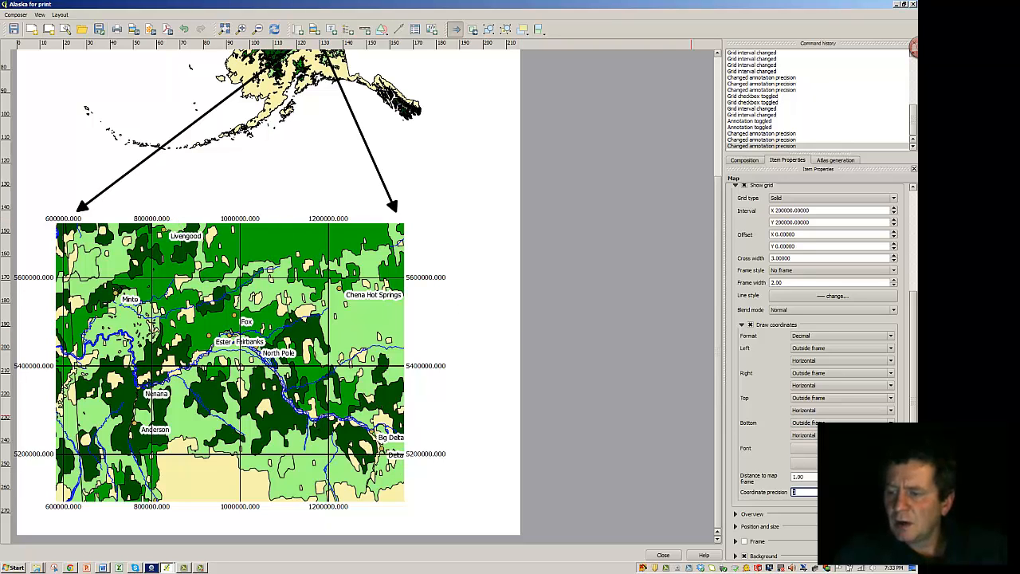
click(890, 494)
click(890, 494)
click(890, 494)
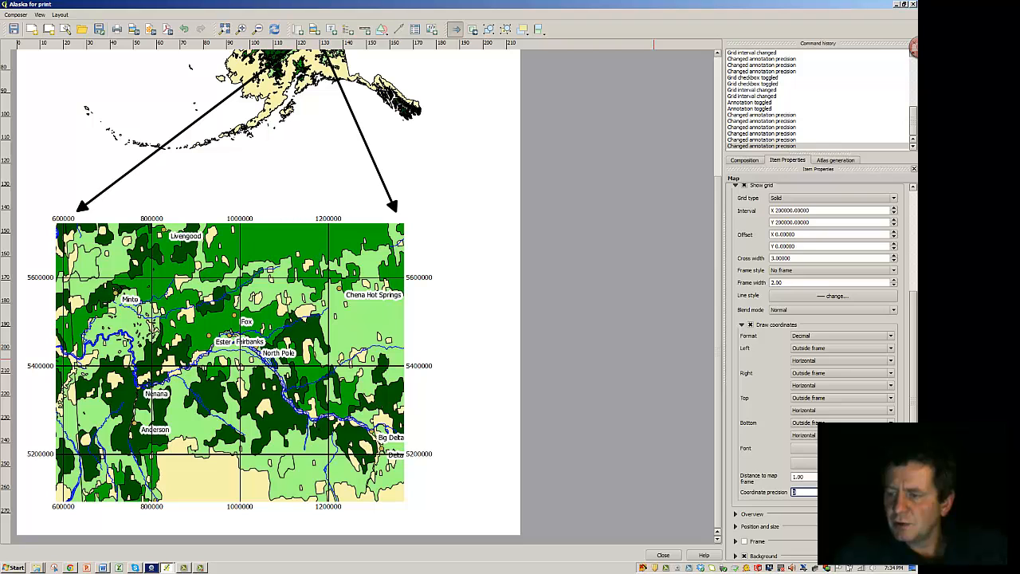
Set the grid coordinates' distance to the map frame to 3.00.
click(890, 474)
click(890, 474)
click(890, 474)
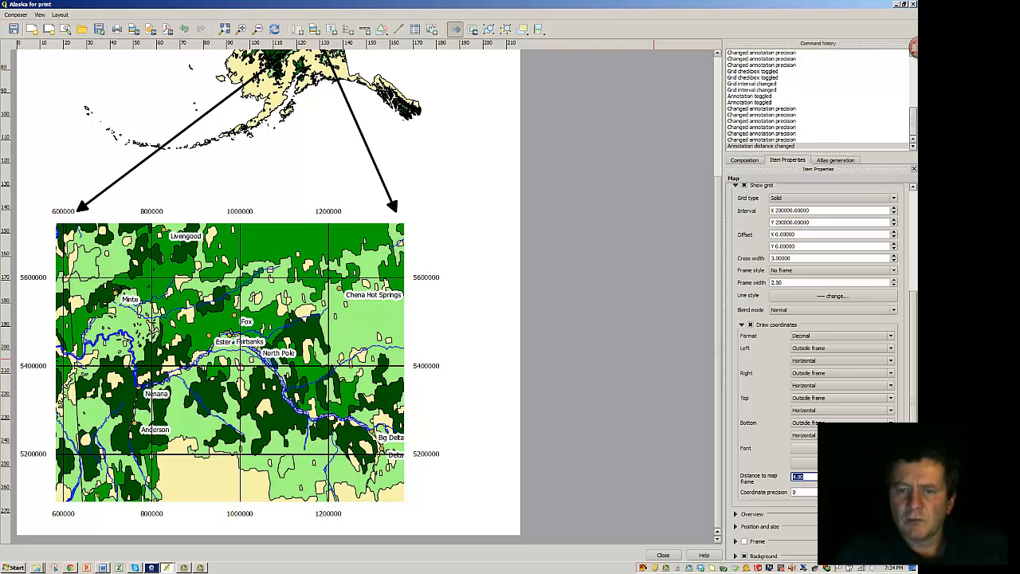
click(890, 479)
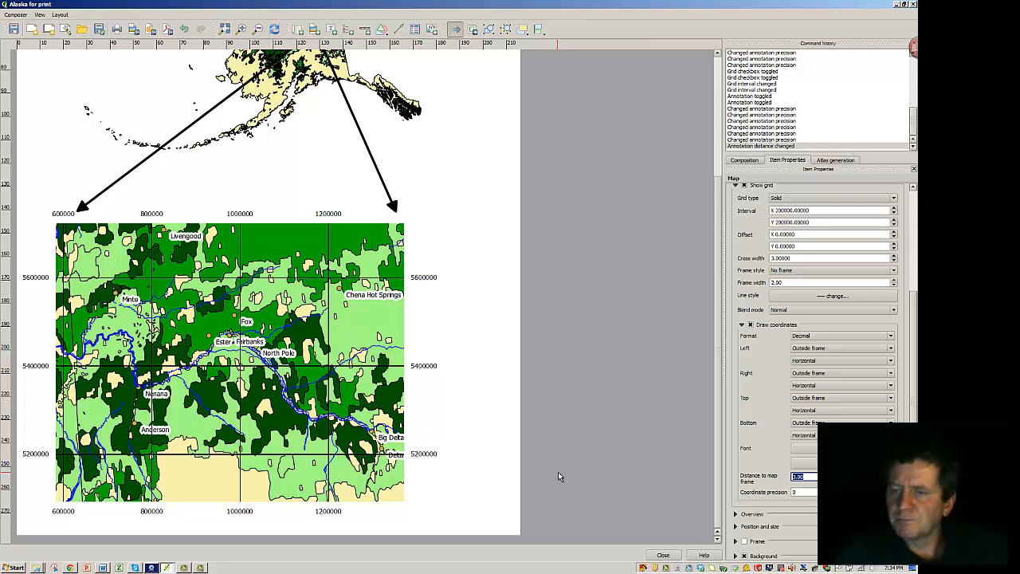
click(459, 389)
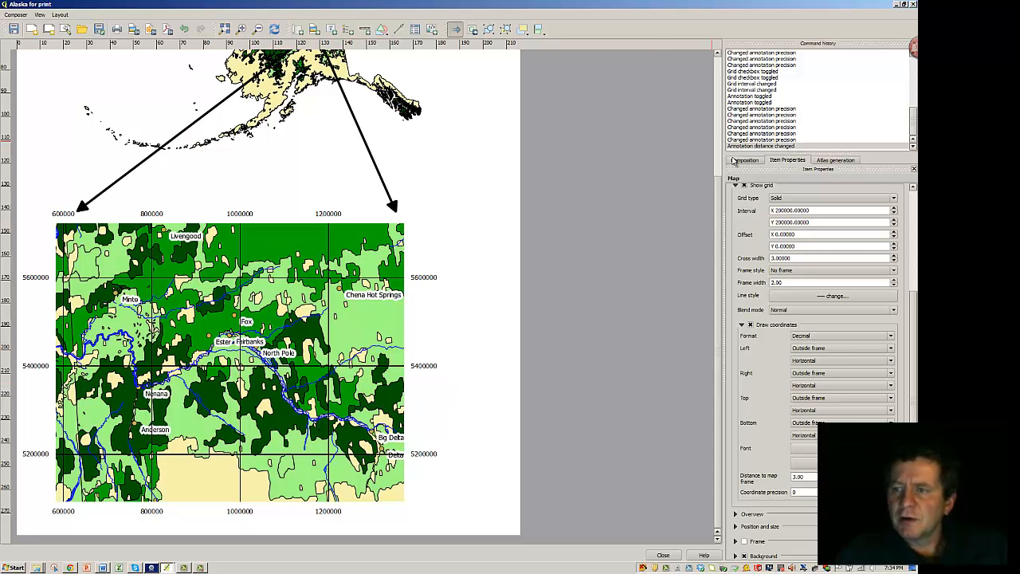
Add a legend to the layout and place it in the blank area west of the Alaska overview map.
scroll(718, 227, up, 3)
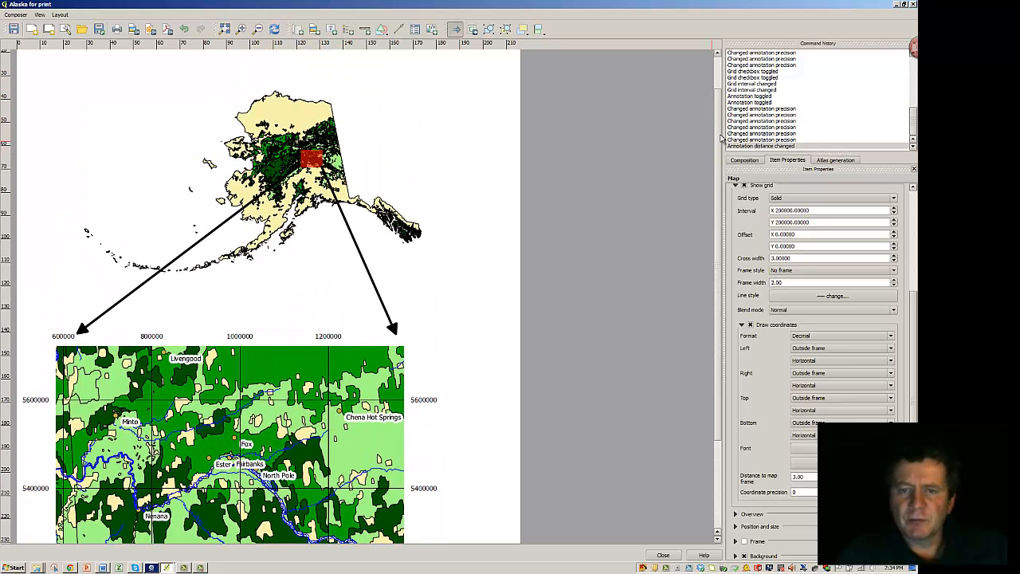
drag(722, 172, 720, 197)
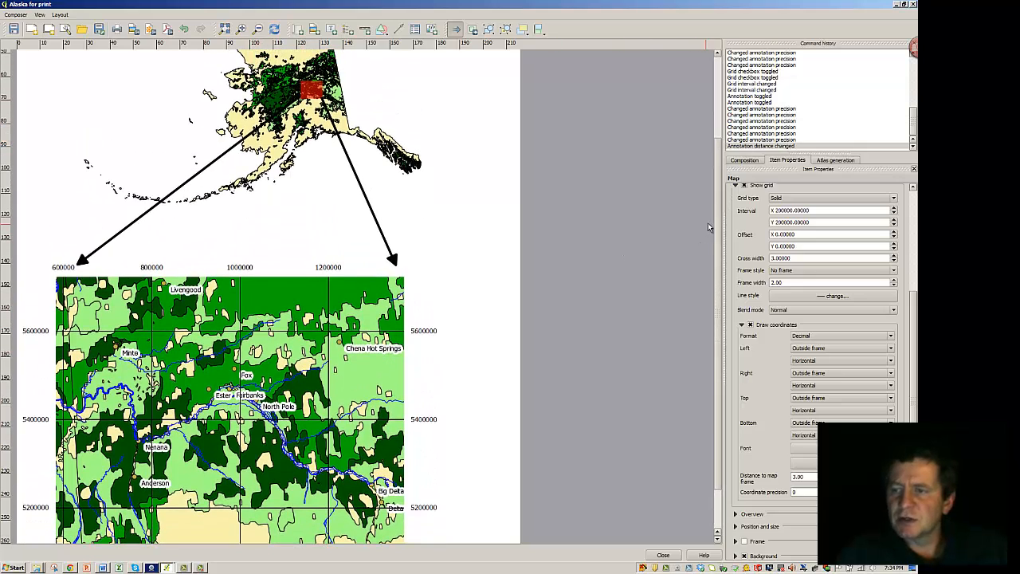
scroll(716, 223, up, 3)
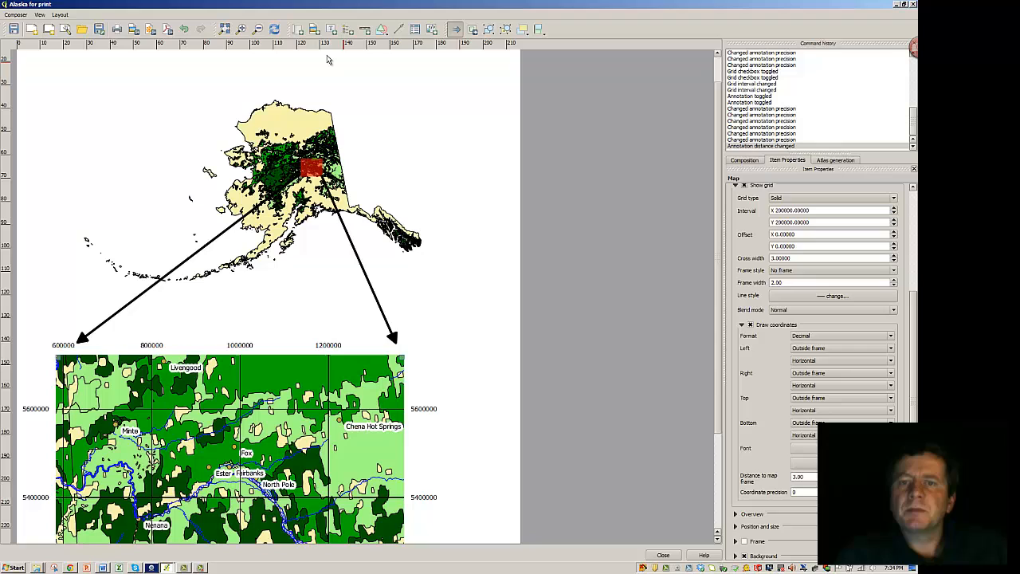
click(58, 15)
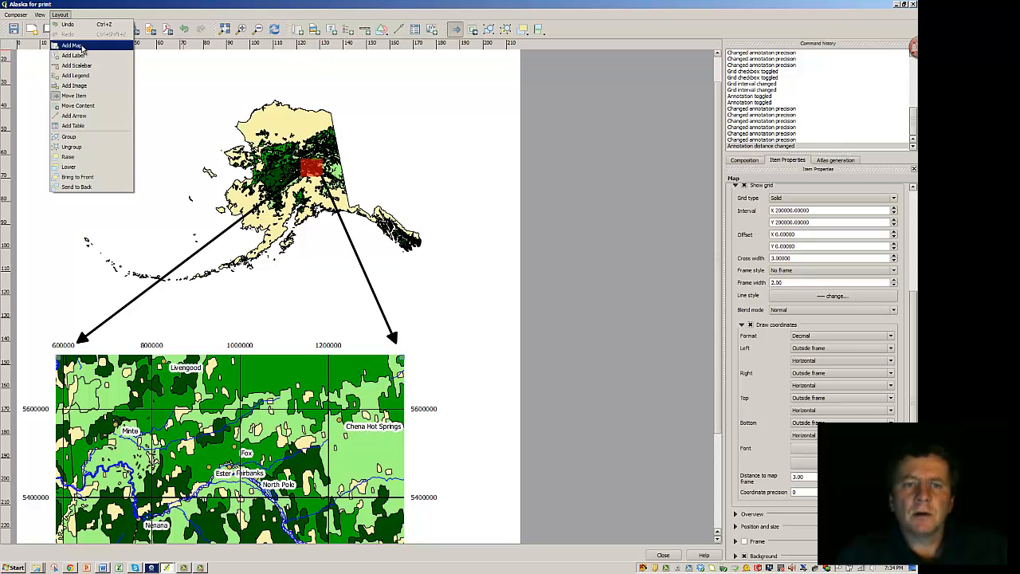
click(86, 76)
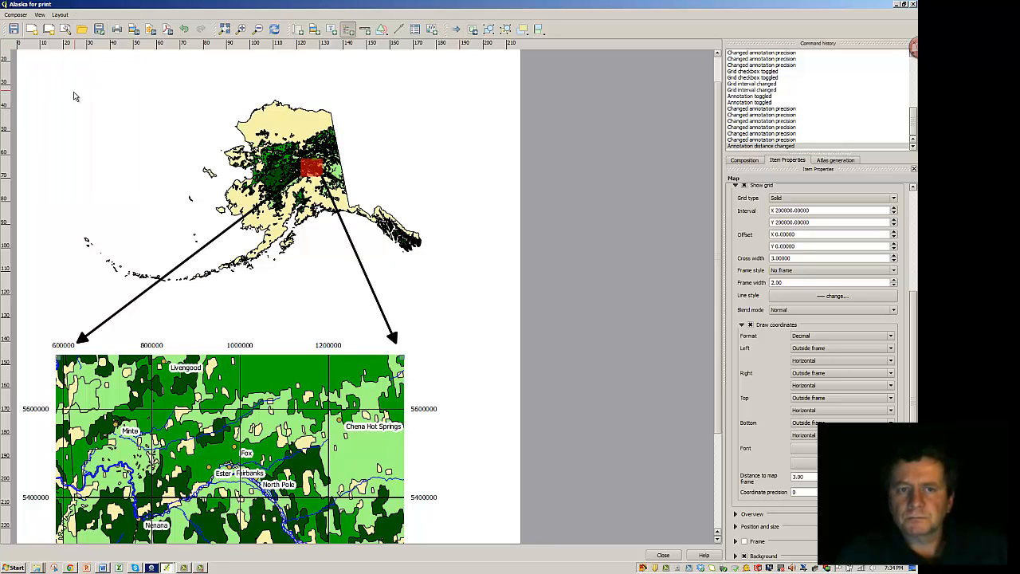
click(69, 133)
drag(94, 206, 90, 183)
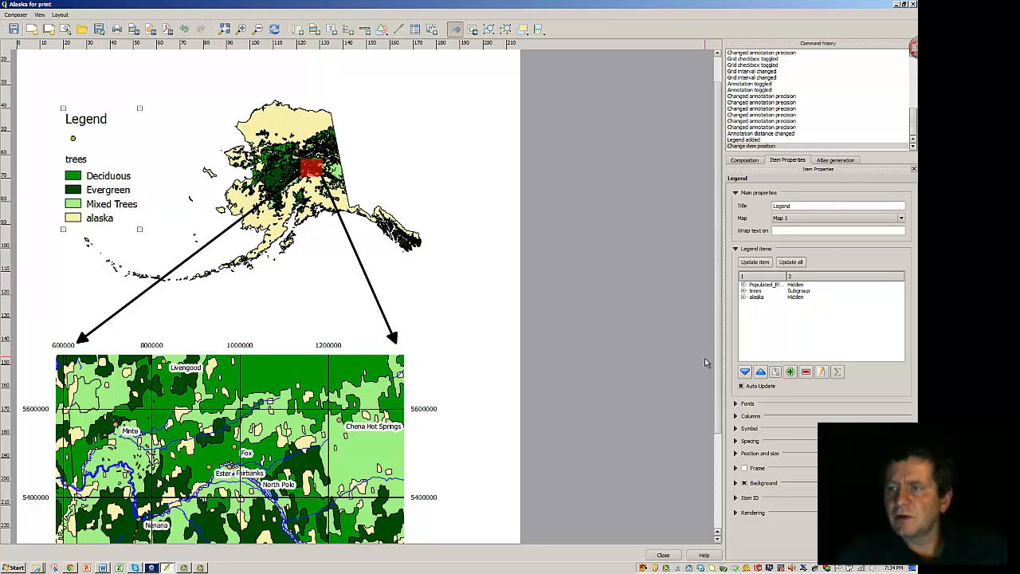
Remove the populated places and alaska layers from the legend items, leaving only trees.
click(789, 205)
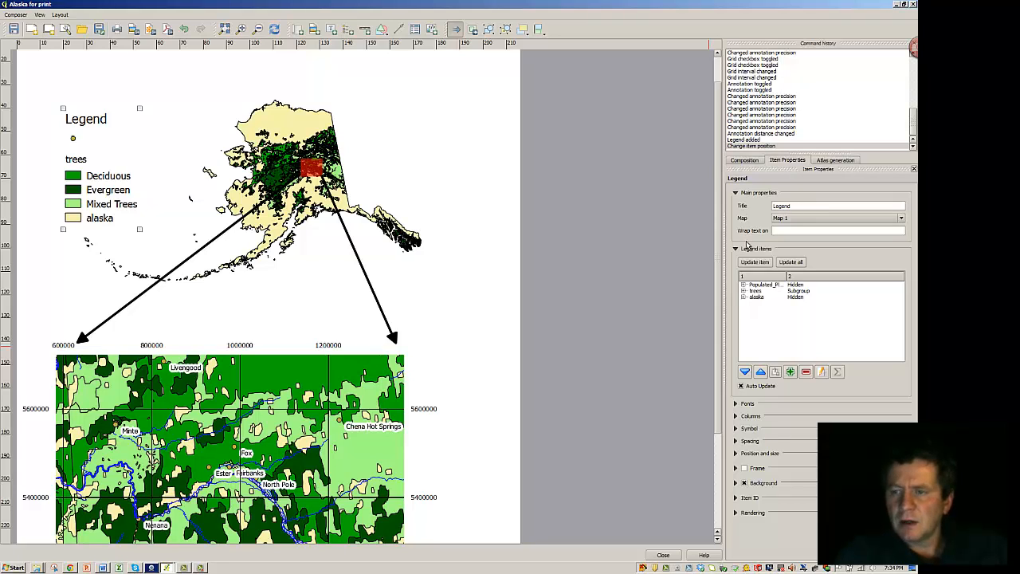
click(765, 287)
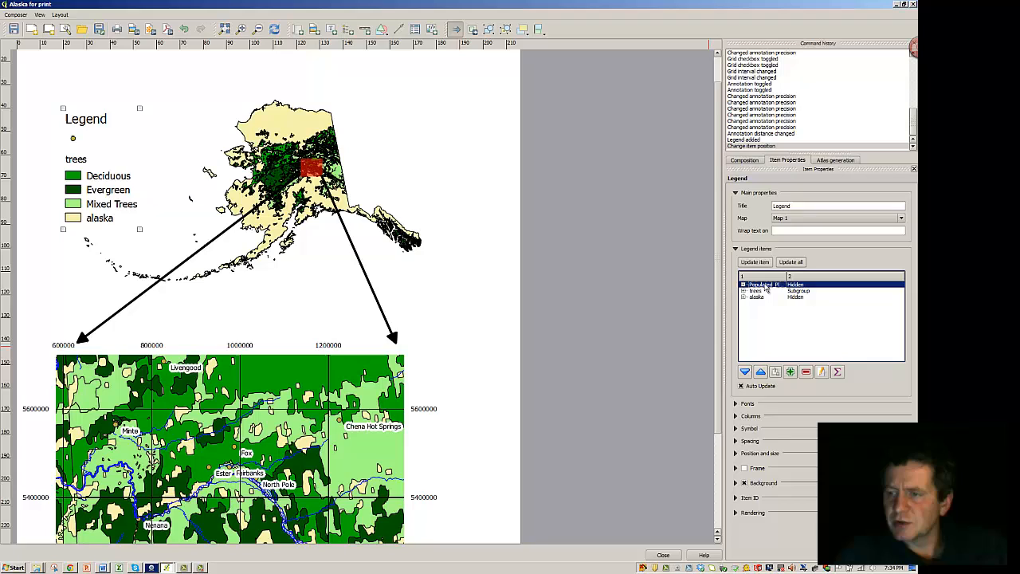
click(806, 373)
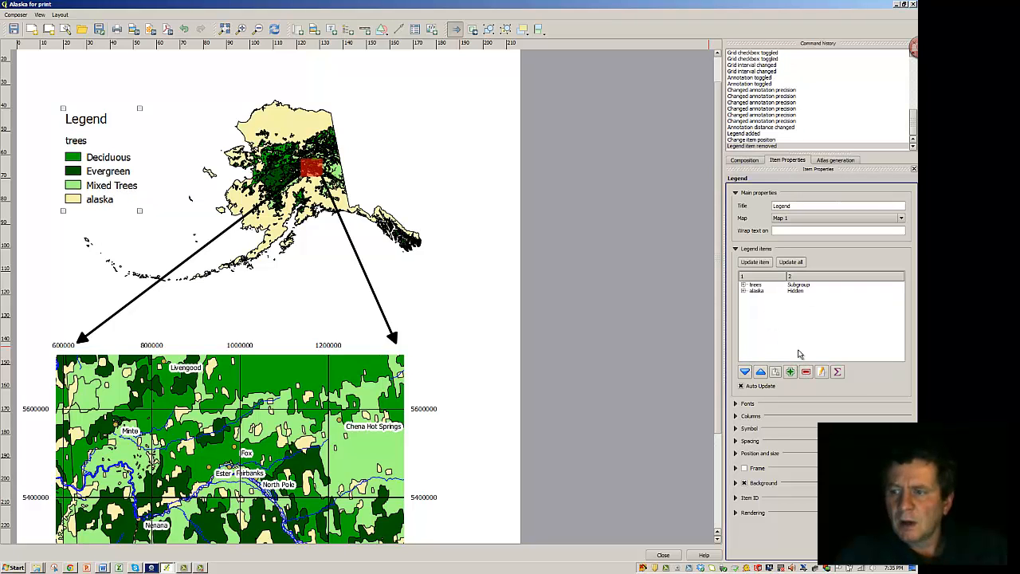
click(761, 293)
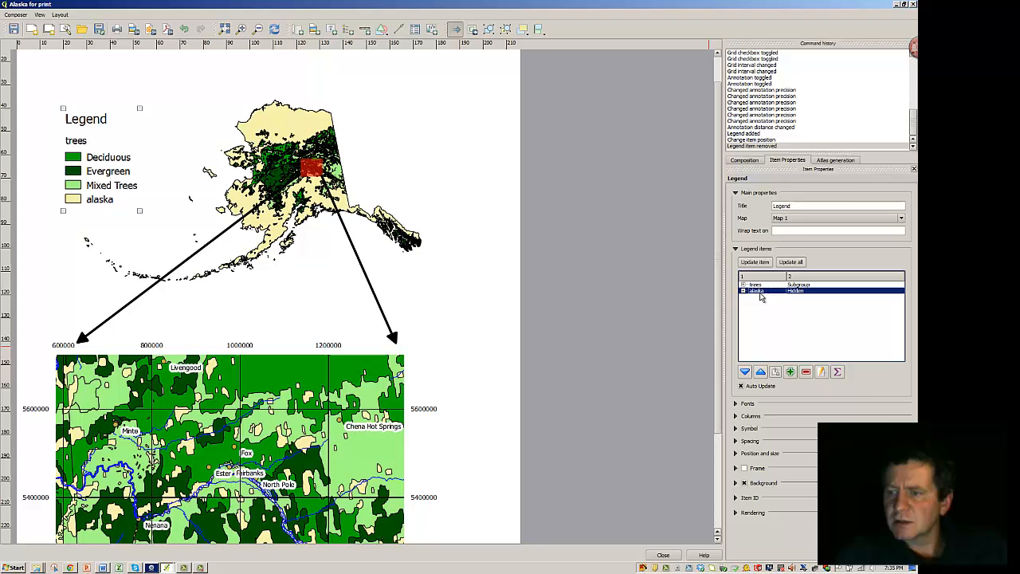
click(805, 373)
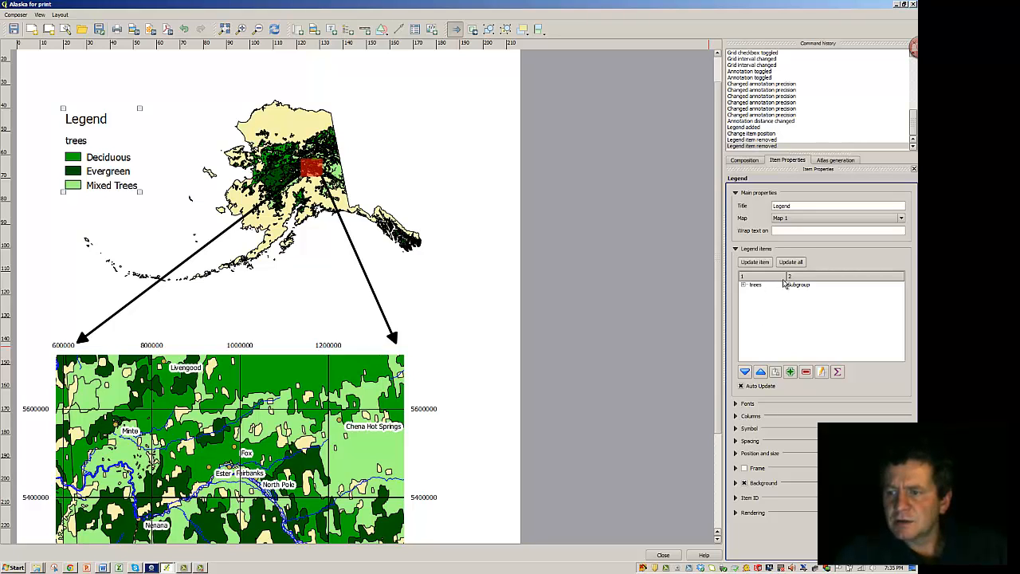
Clear the legend's title text and deselect the legend.
drag(798, 206, 765, 206)
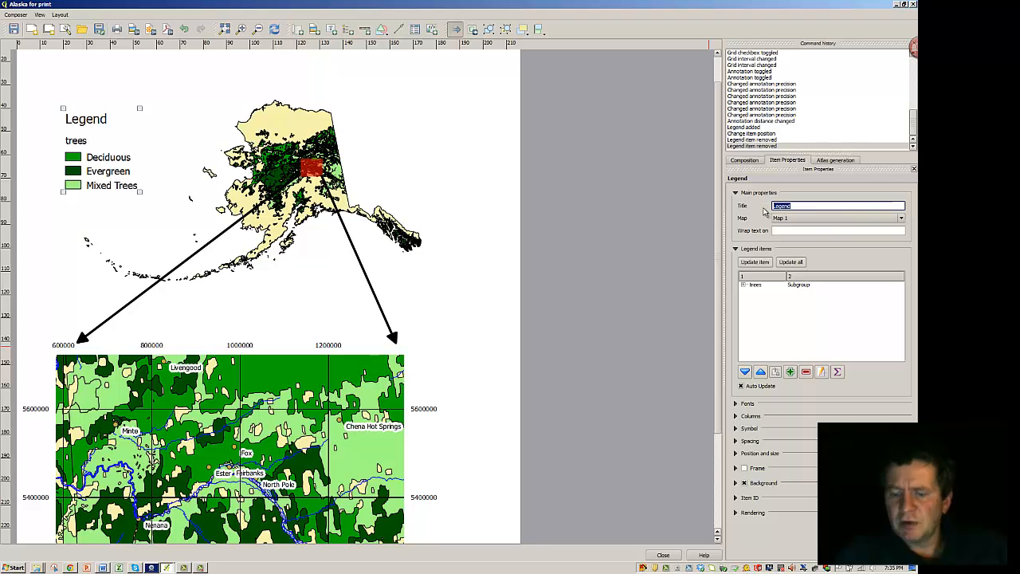
key(BackSpace)
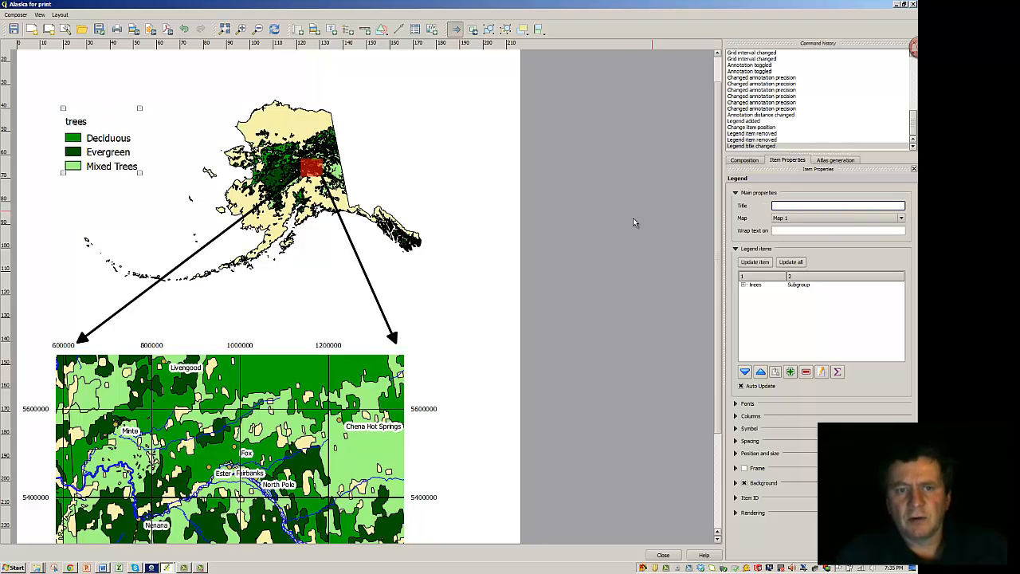
click(783, 332)
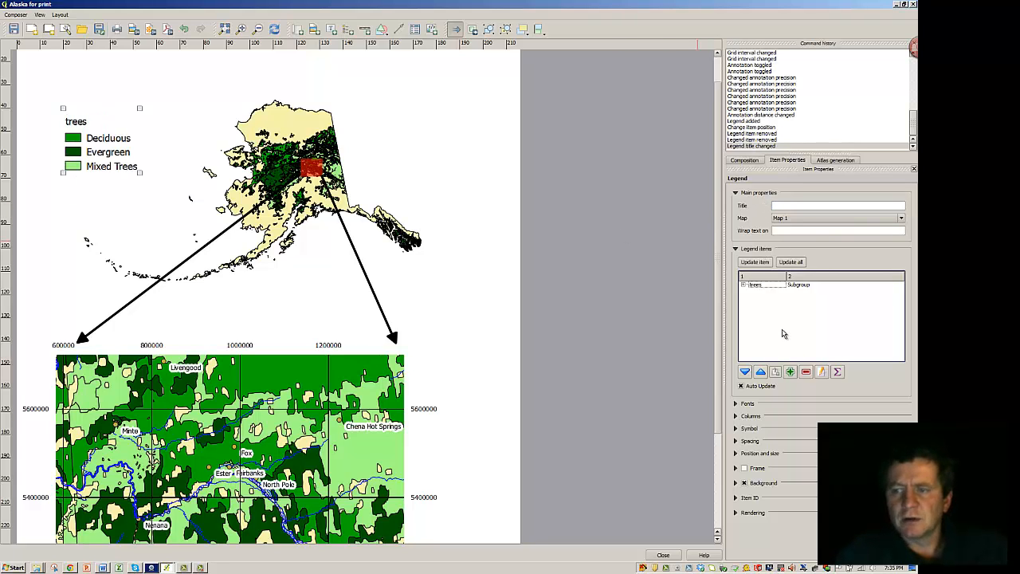
click(438, 326)
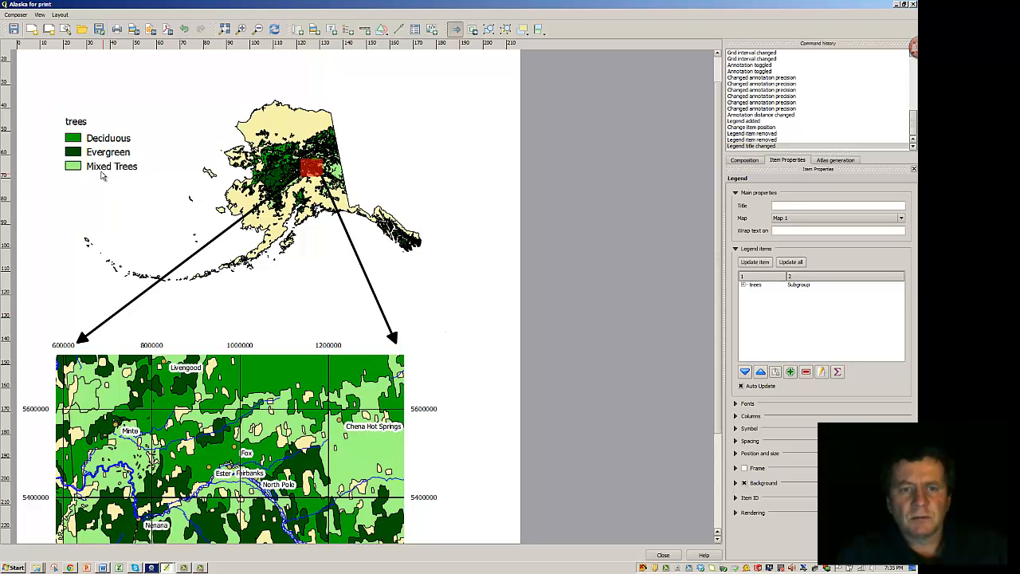
Move the trees legend to the blank area just east of the Alaska overview map.
drag(95, 164, 451, 328)
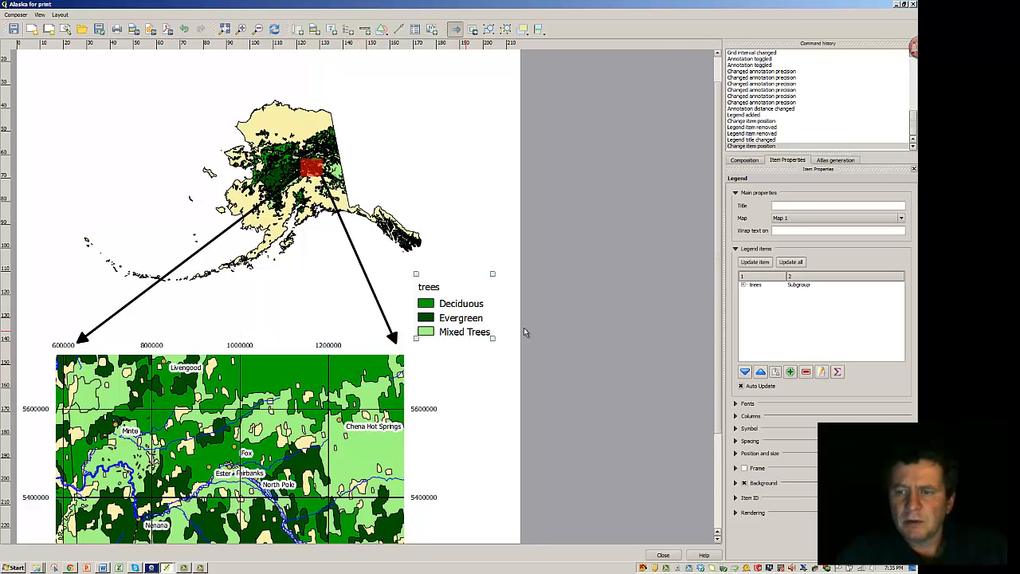
scroll(721, 258, down, 3)
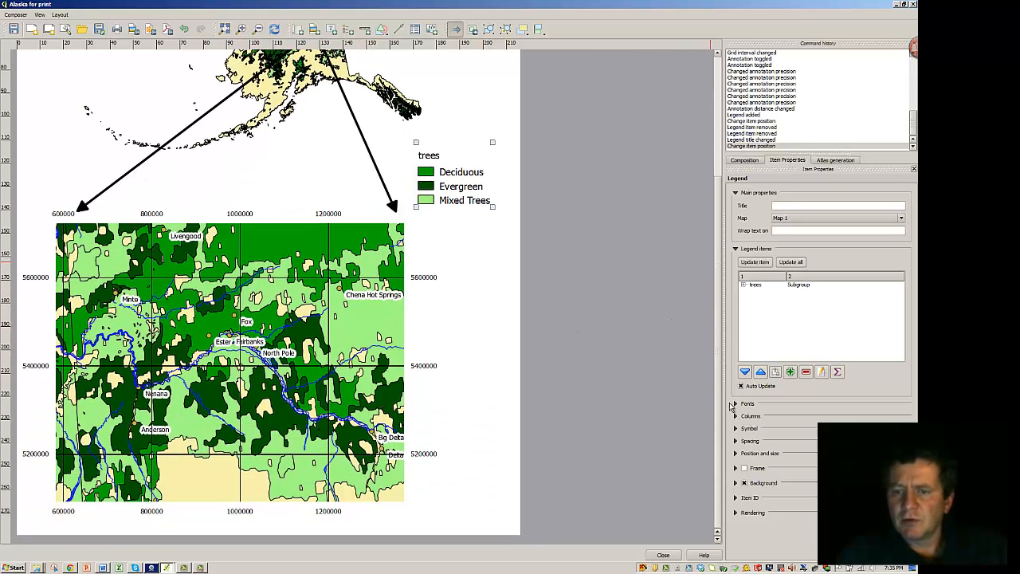
scroll(728, 290, up, 4)
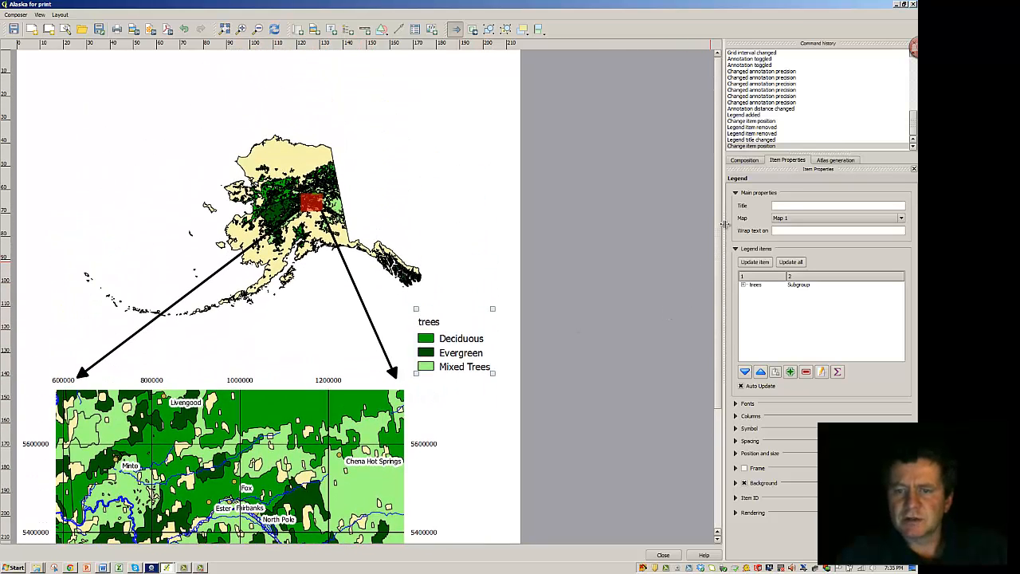
click(460, 341)
drag(460, 341, 439, 197)
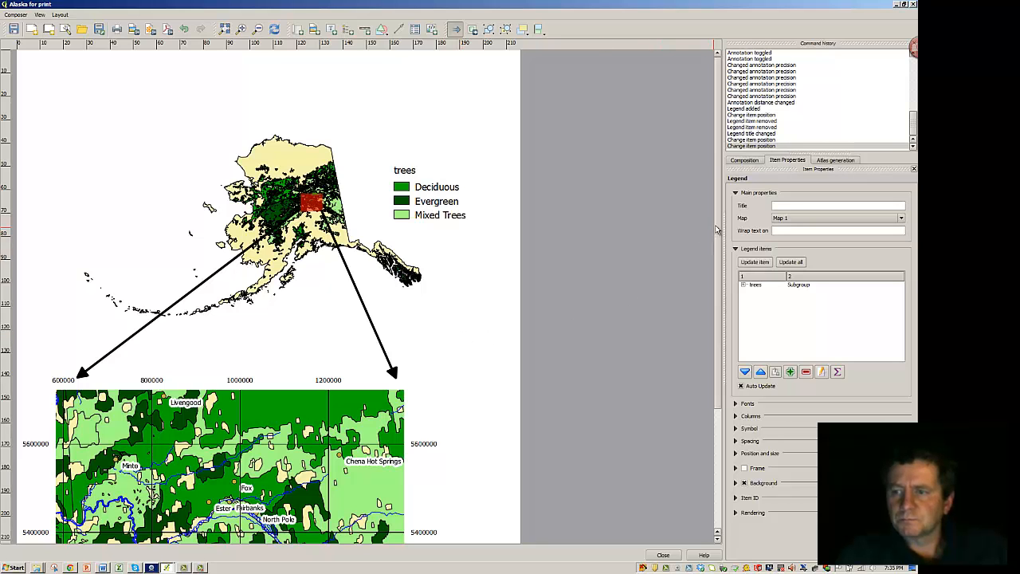
scroll(718, 230, down, 5)
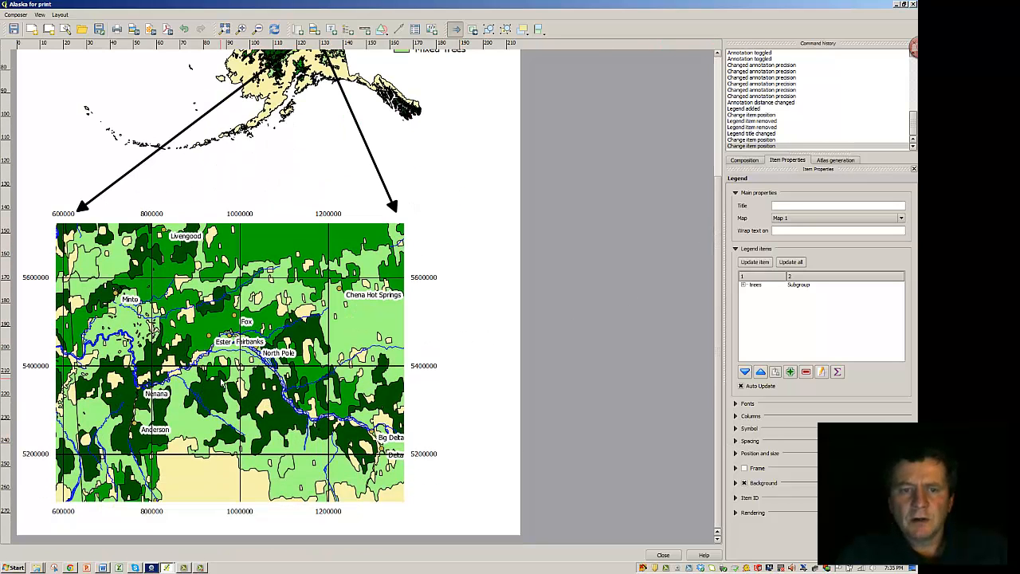
Move the detail map about 10 mm up the page and shorten both arrows so their heads end just above its top coordinate labels.
click(224, 325)
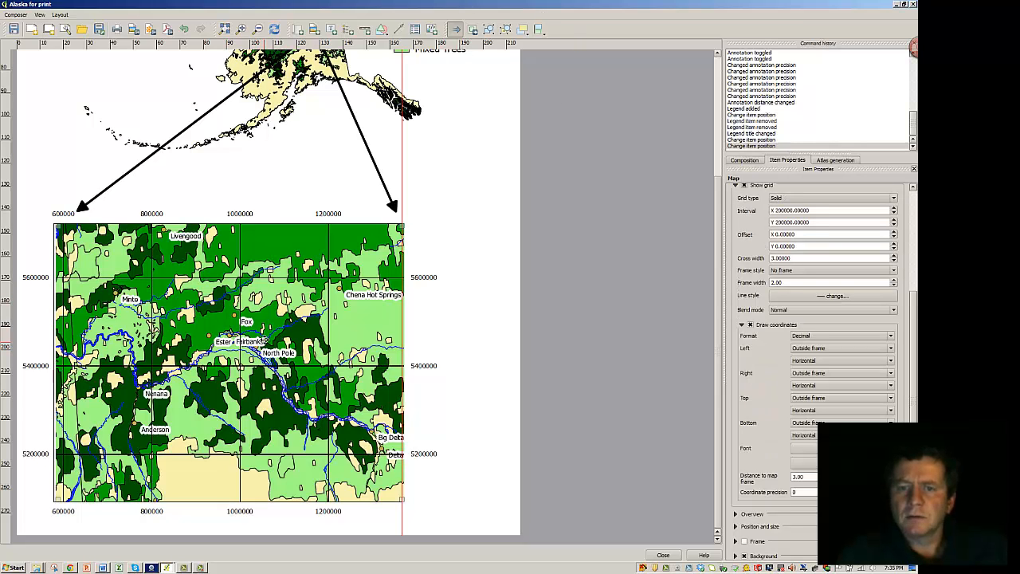
drag(261, 345, 270, 322)
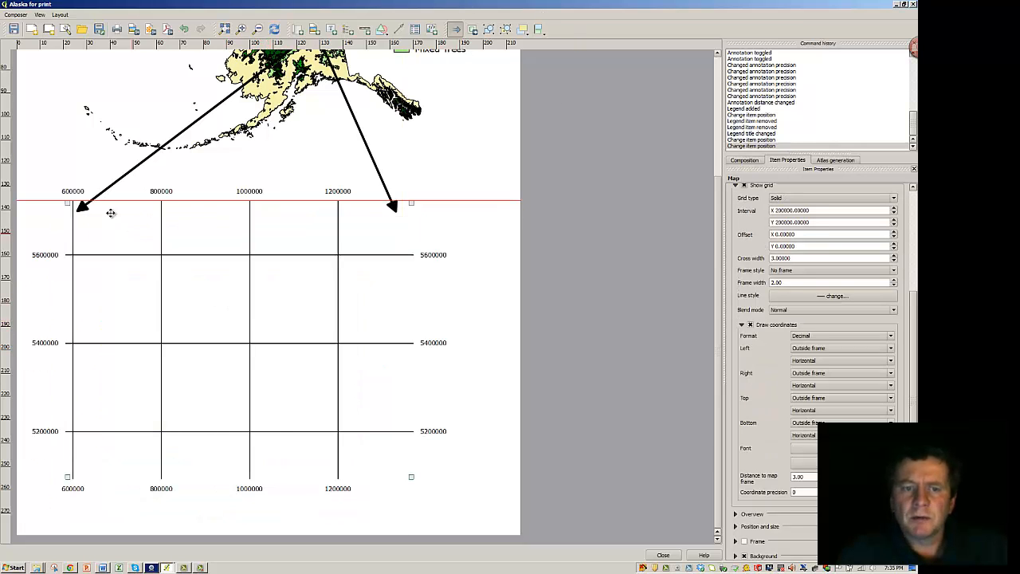
click(77, 210)
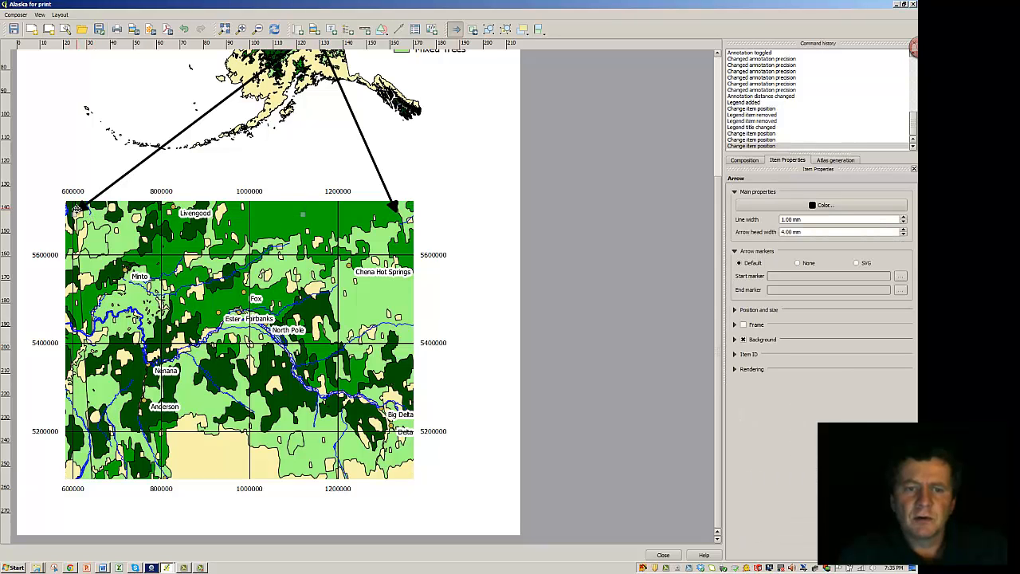
drag(77, 210, 94, 184)
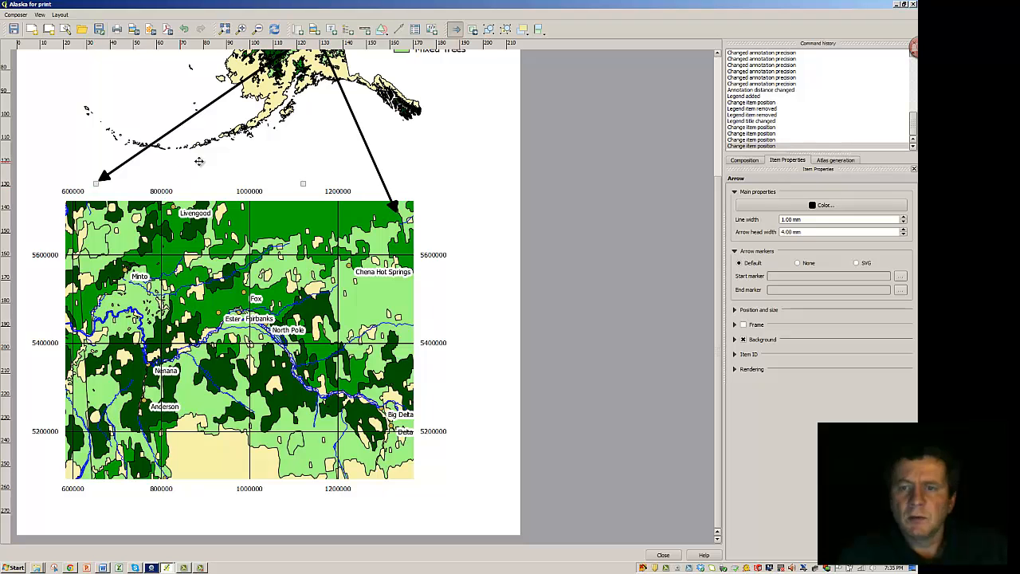
click(381, 177)
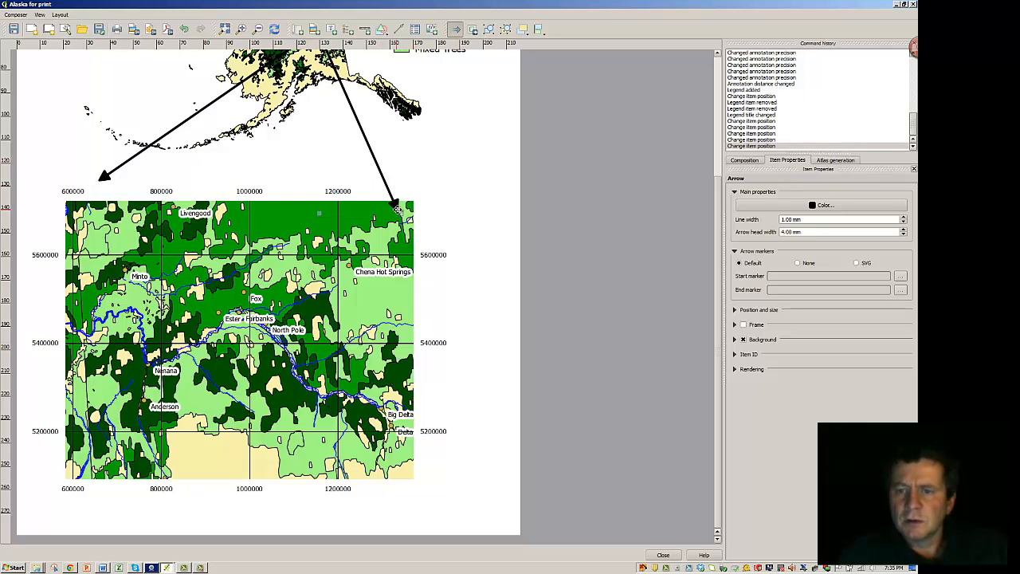
drag(398, 210, 405, 184)
click(499, 239)
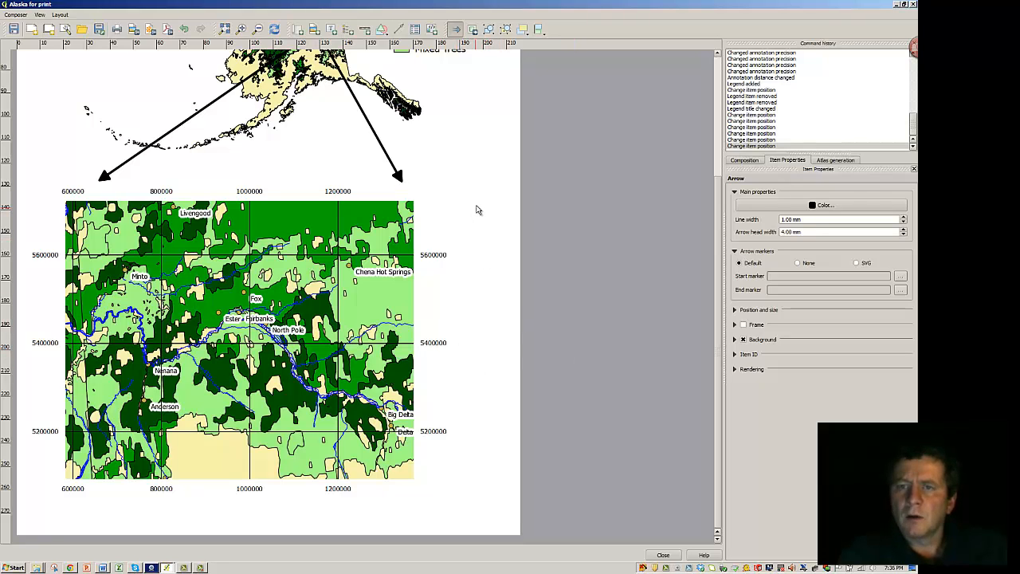
Add a scale bar for the detail map in the blank strip beneath it and nudge it up to fit on the page.
click(227, 319)
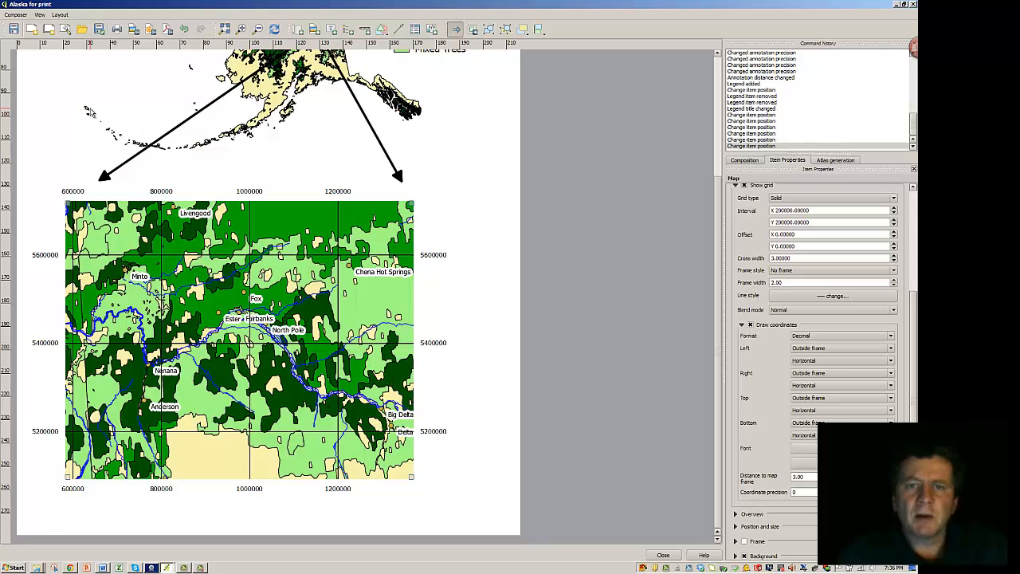
click(64, 15)
click(75, 66)
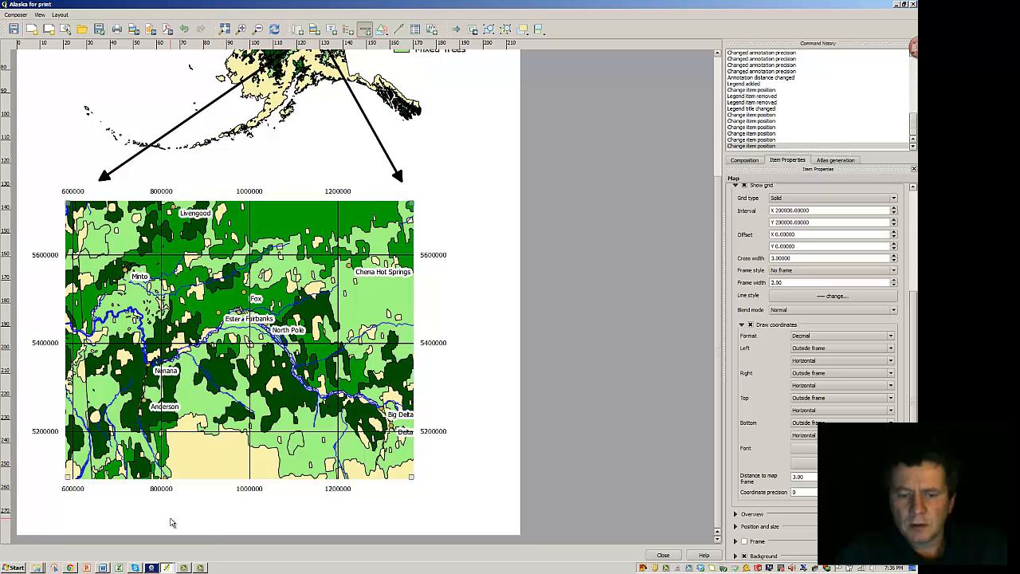
drag(142, 518, 358, 526)
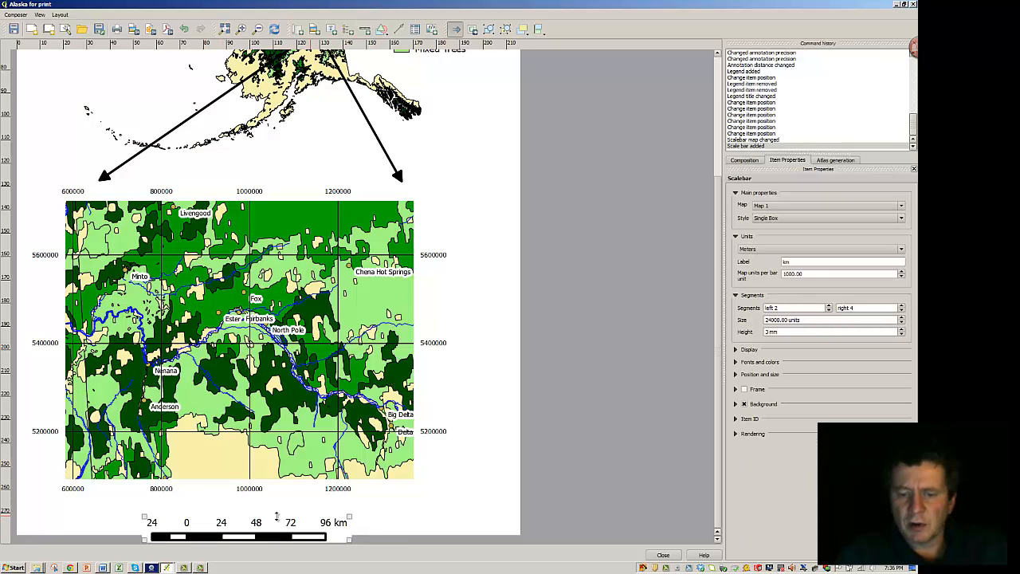
drag(272, 521, 284, 513)
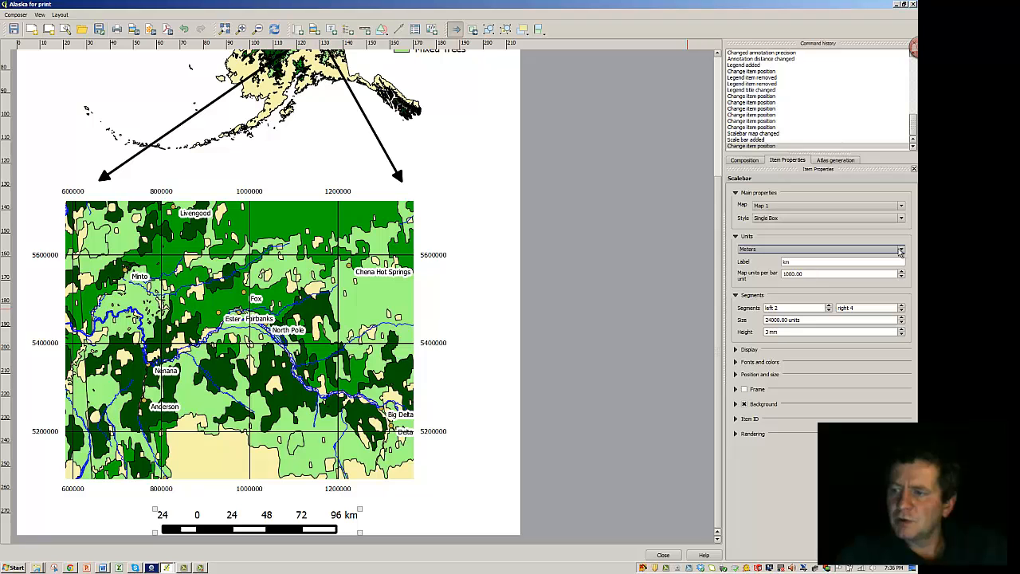
Set the scale bar to map units labelled mi, with 5280 map units per bar unit, 52800-unit segments and 0 left segments.
click(902, 252)
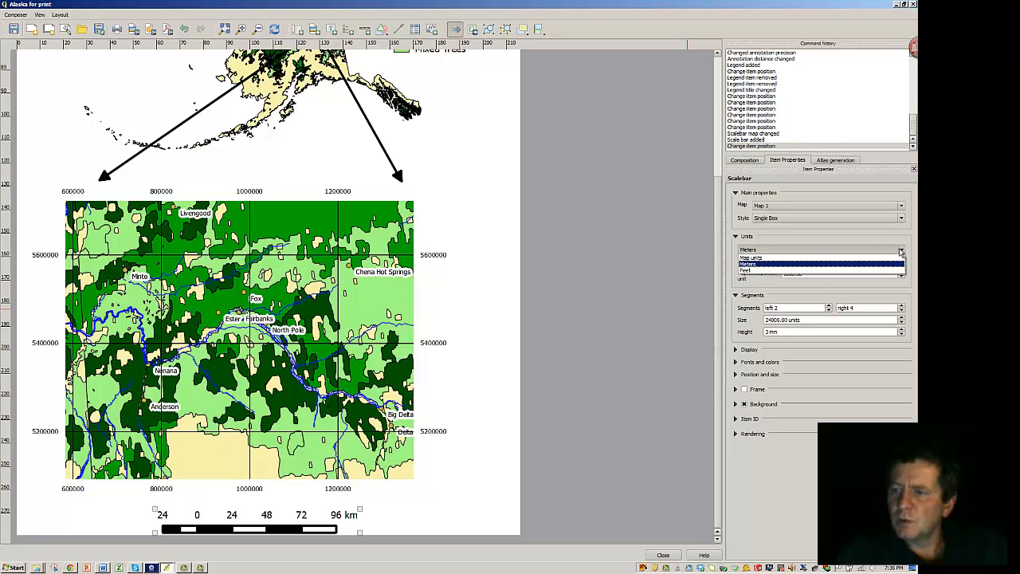
click(750, 258)
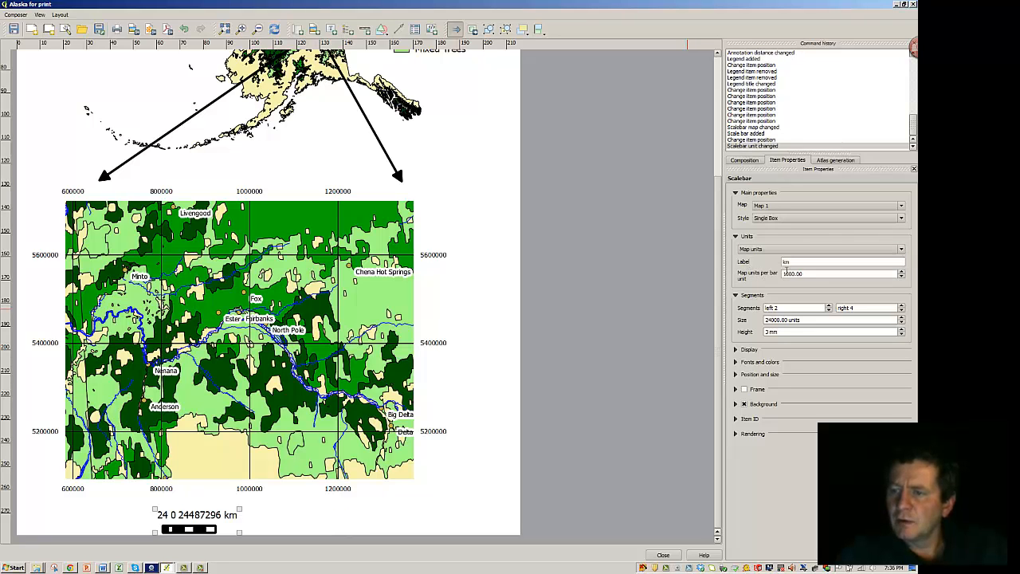
drag(849, 263, 760, 264)
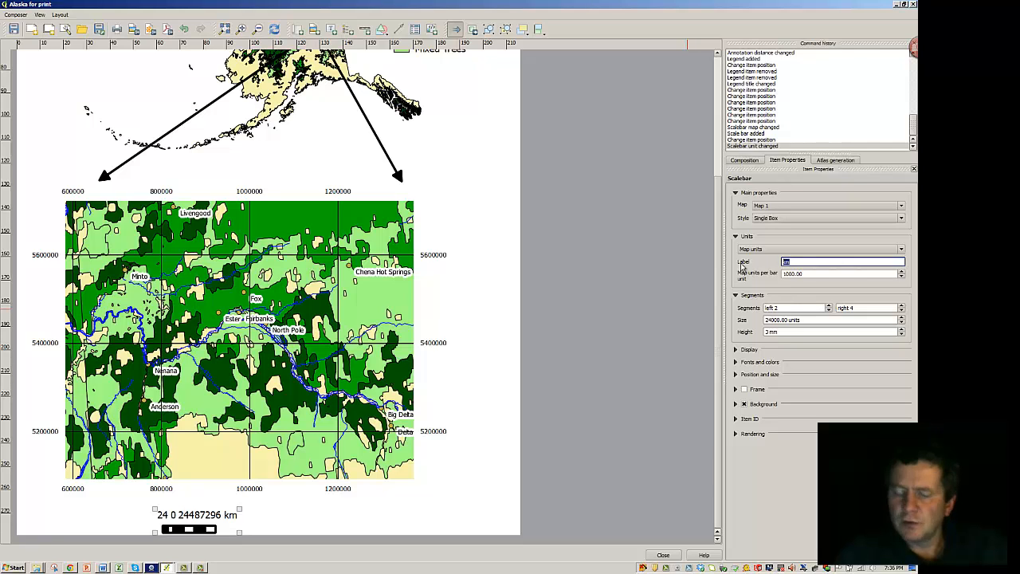
text(m)
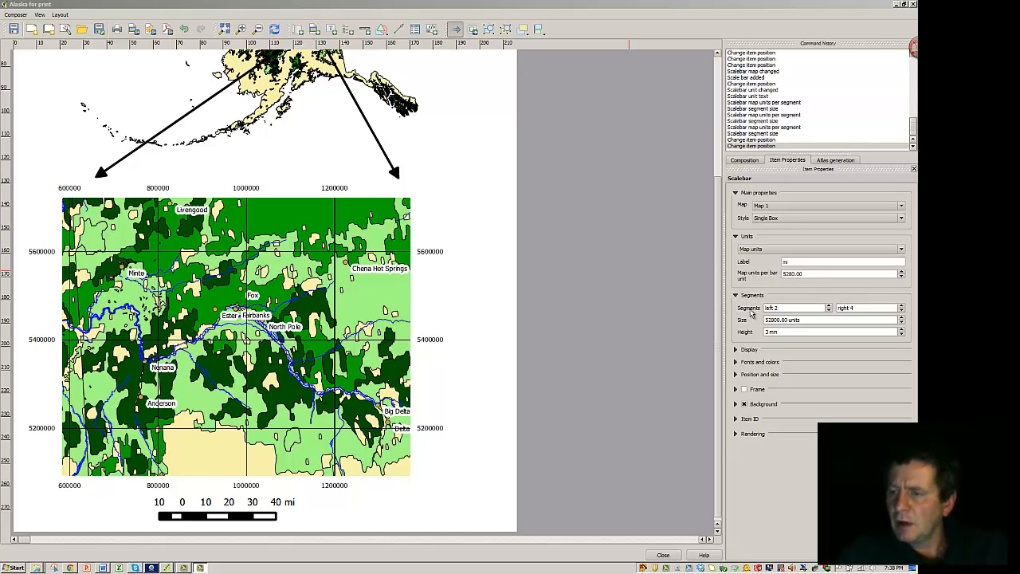
click(829, 311)
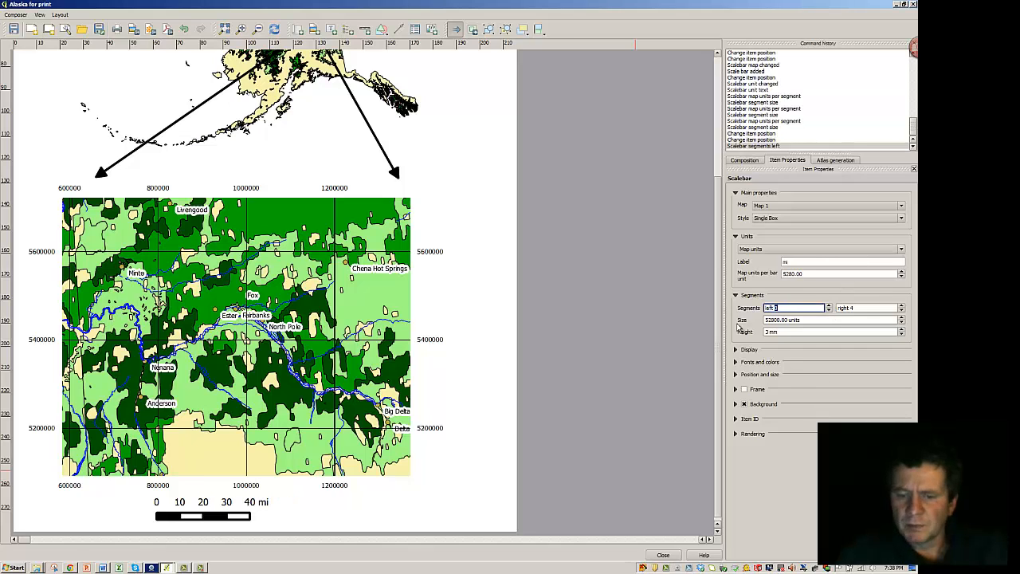
click(498, 323)
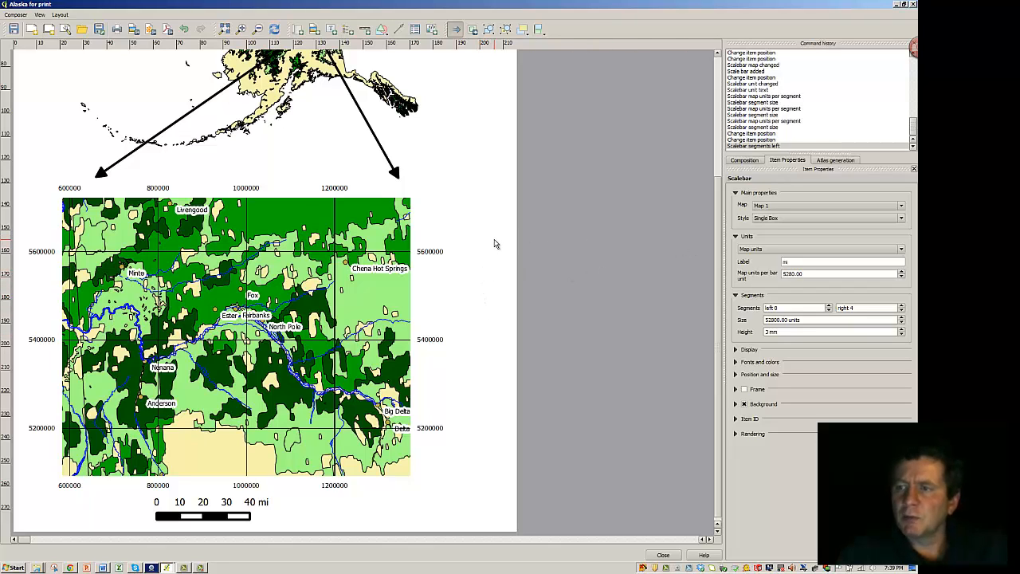
Add an image frame about 28 mm square in the blank area northwest of the Alaska overview map.
drag(721, 223, 722, 76)
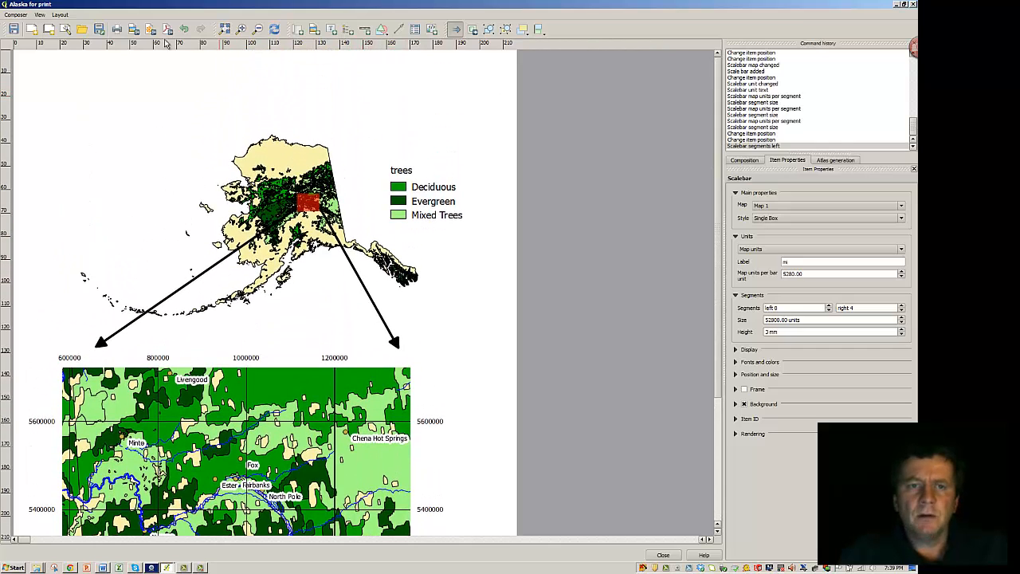
click(60, 14)
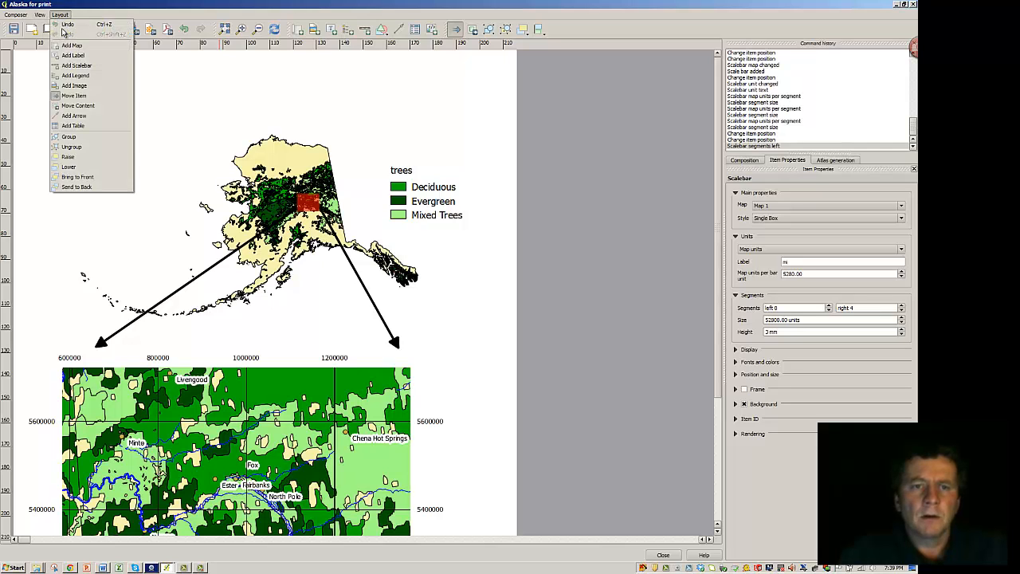
click(74, 85)
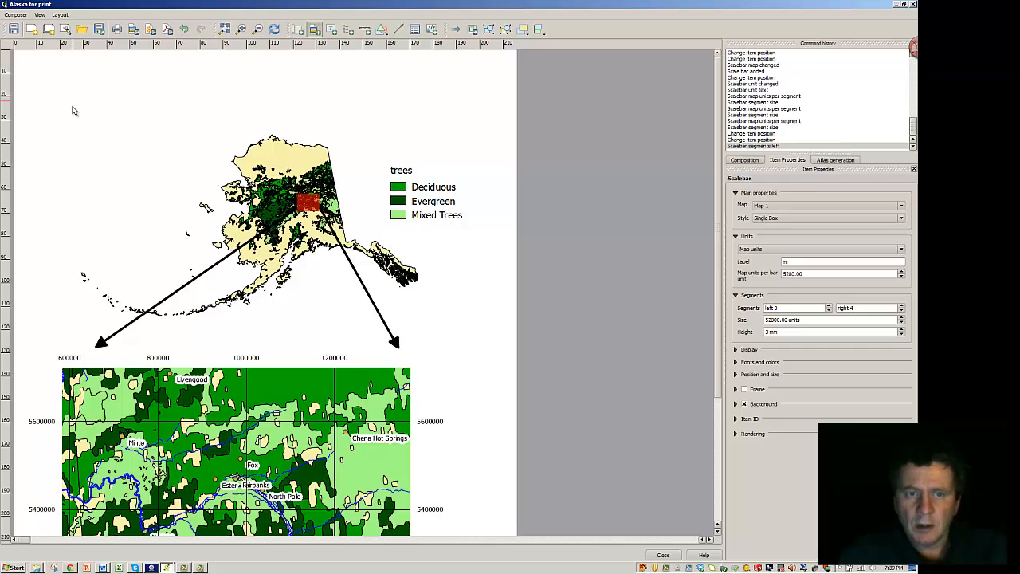
drag(80, 132, 146, 196)
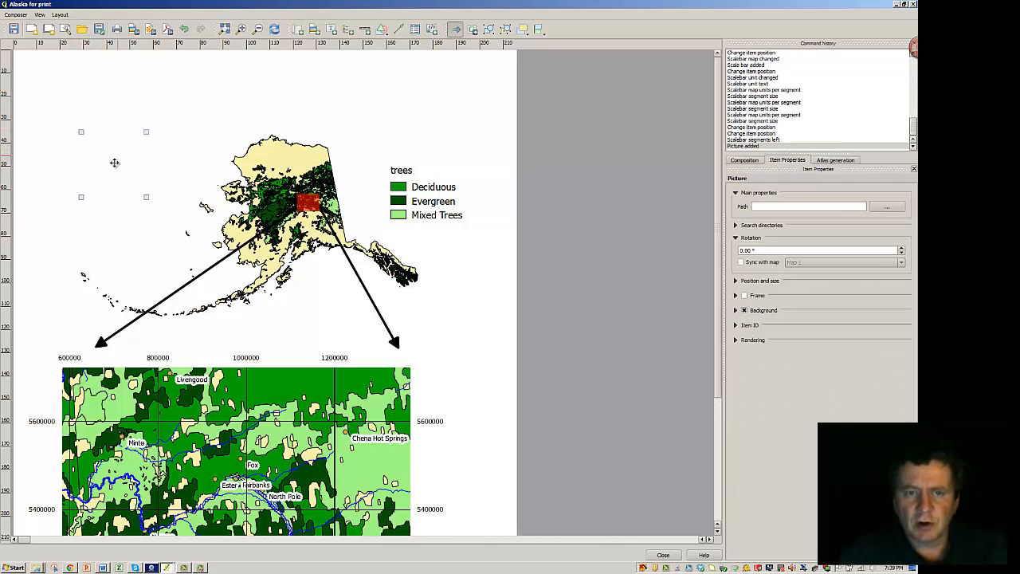
Fill the new image frame with the WindRose_01.svg star from the built-in picture collection.
click(736, 225)
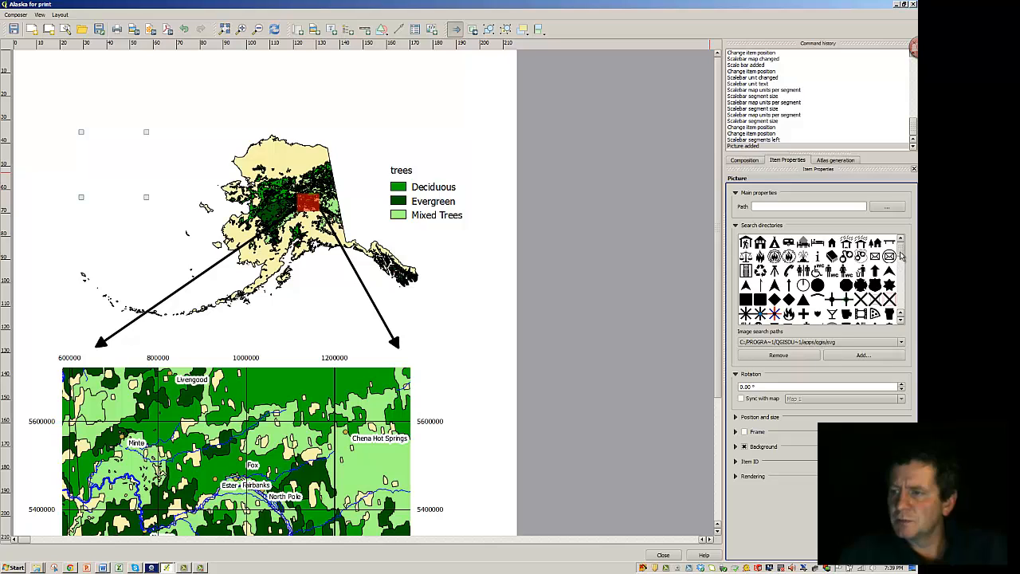
drag(901, 250, 901, 310)
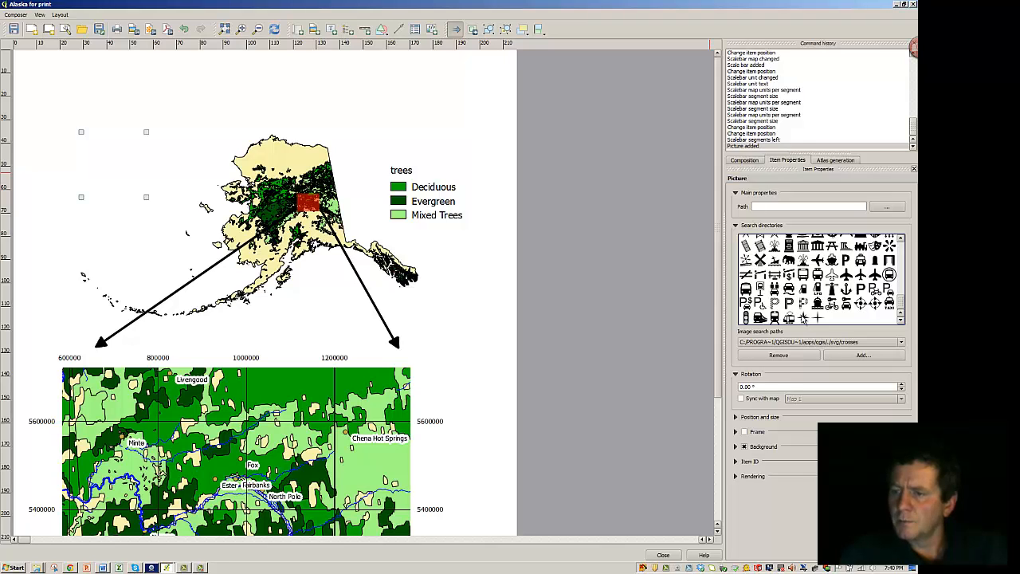
click(886, 207)
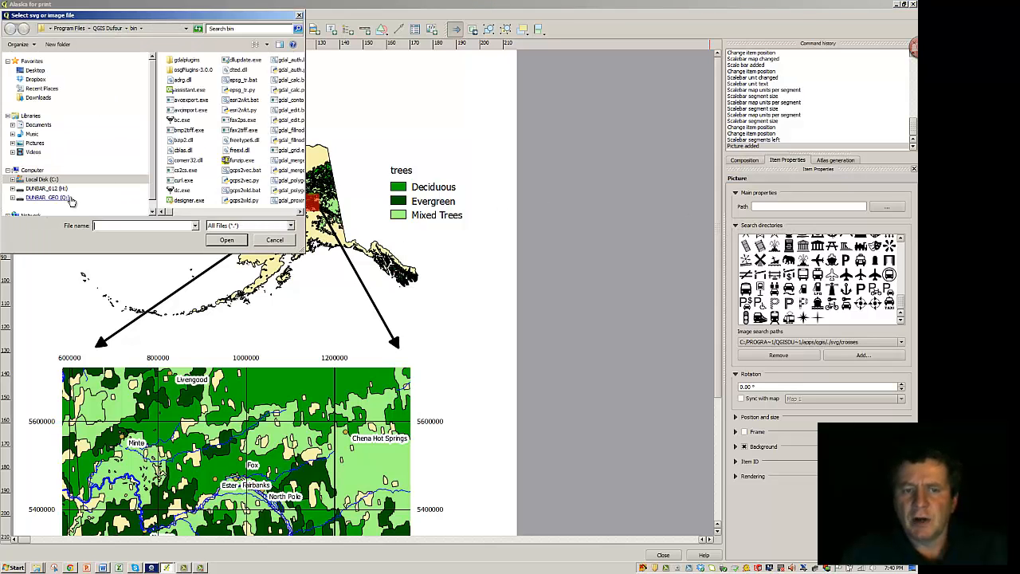
click(273, 241)
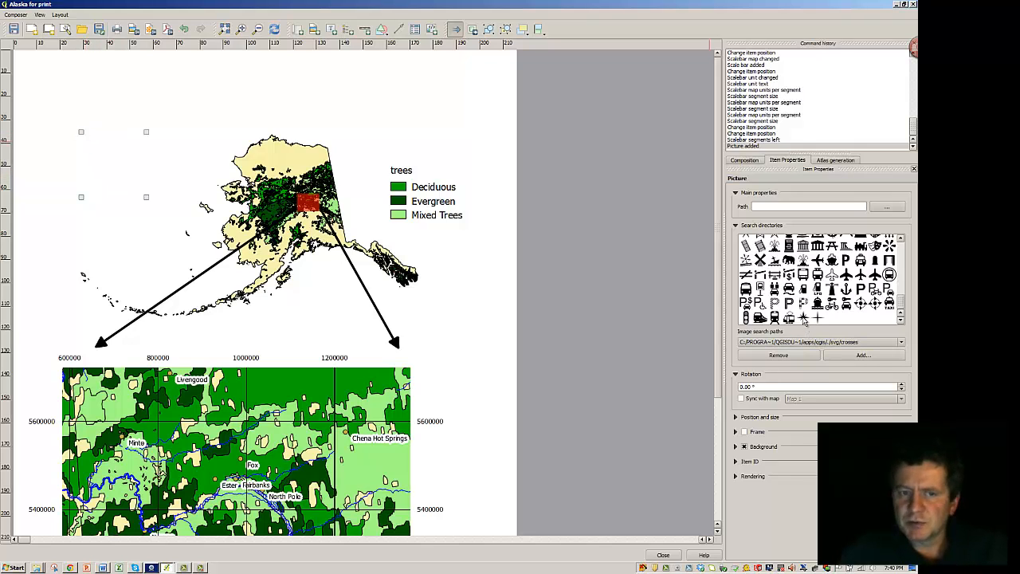
click(803, 318)
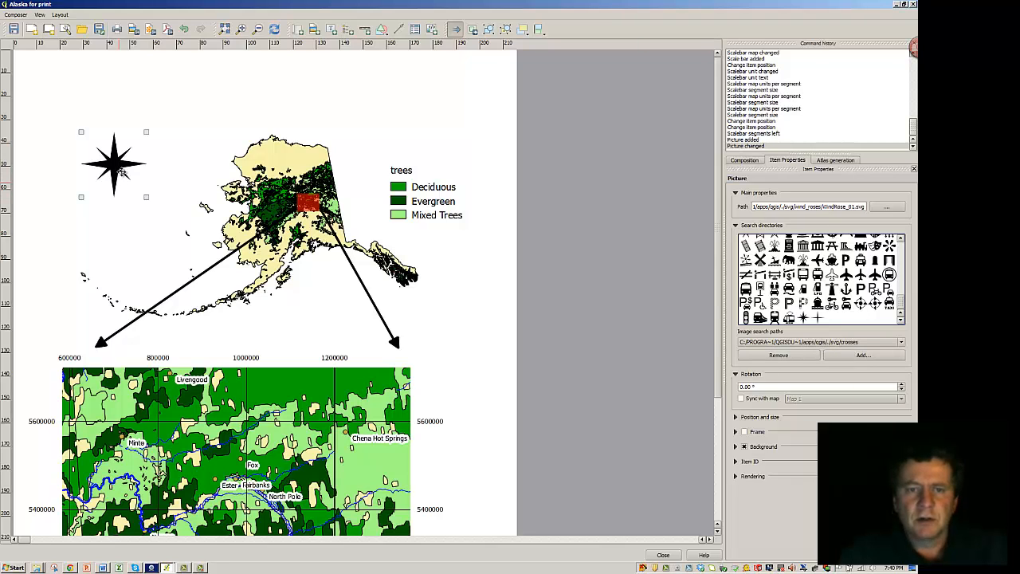
Shrink the wind rose and place it in the blank area west of the Alaska overview map.
drag(146, 132, 106, 222)
click(125, 241)
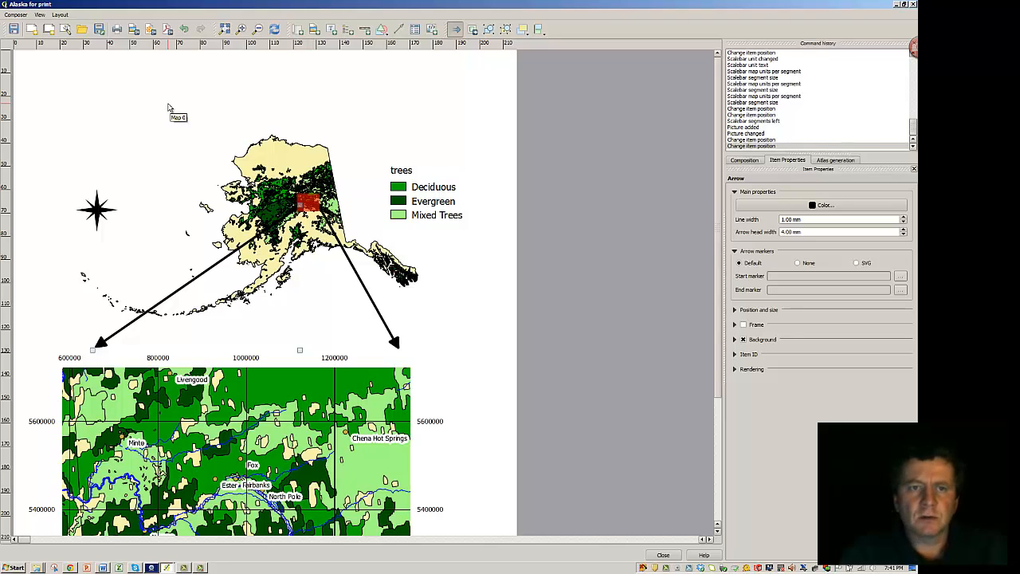
Add a text label in the blank area at the upper left of the page.
click(64, 16)
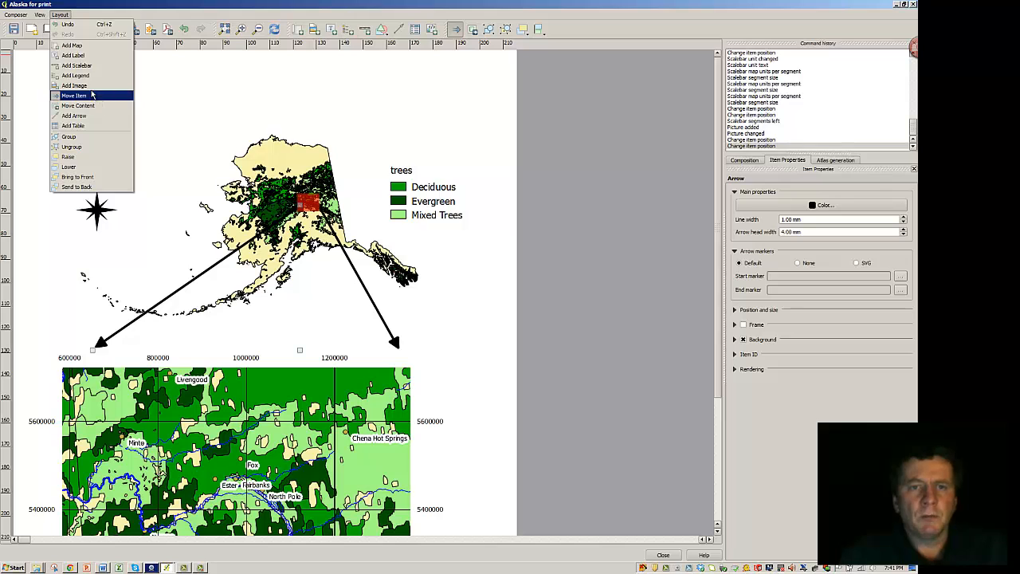
click(79, 57)
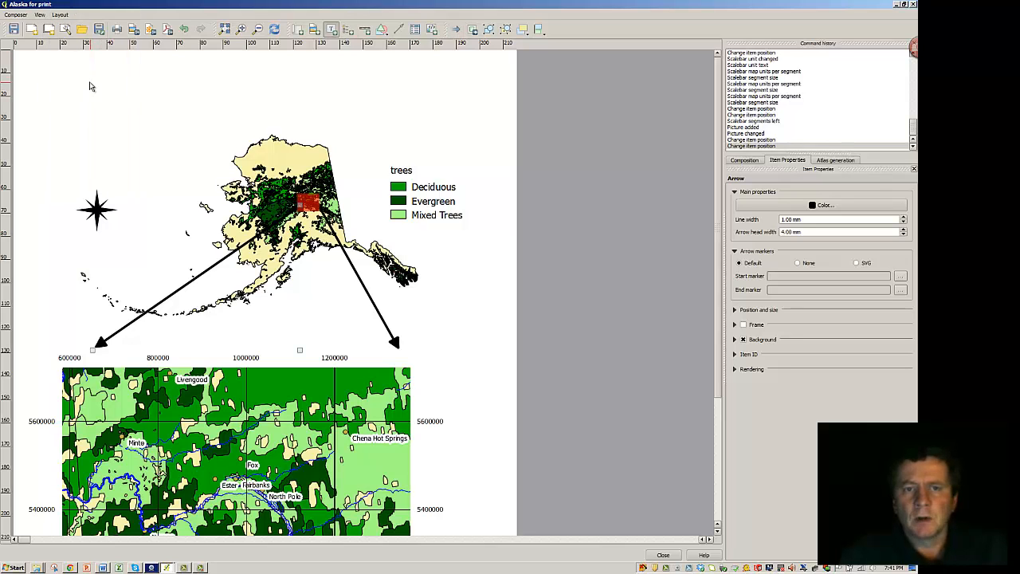
click(83, 72)
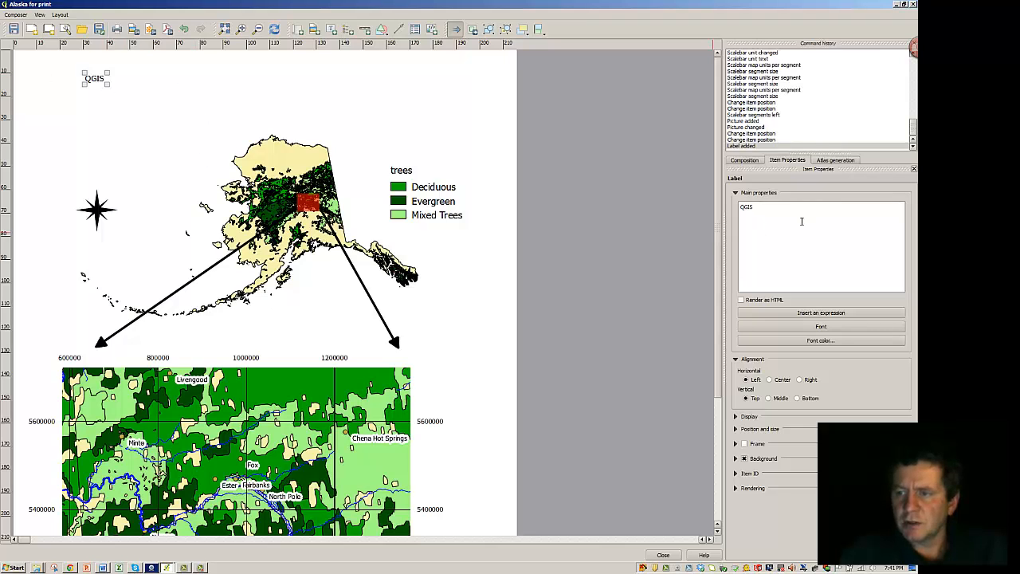
Replace the label's default text with "Forst types near Fairbanks Alaska".
click(768, 211)
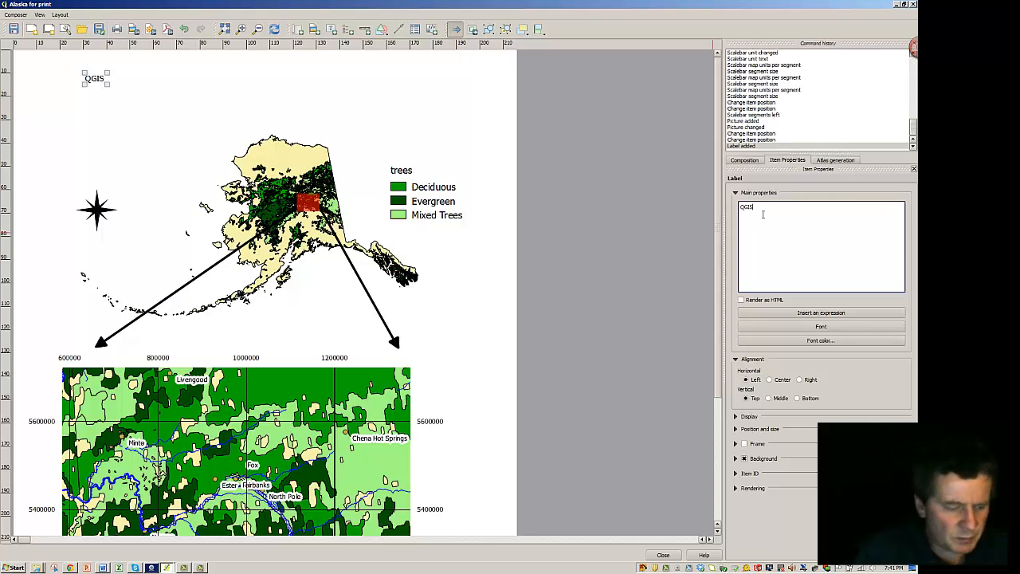
key(BackSpace)
key(BackSpace)
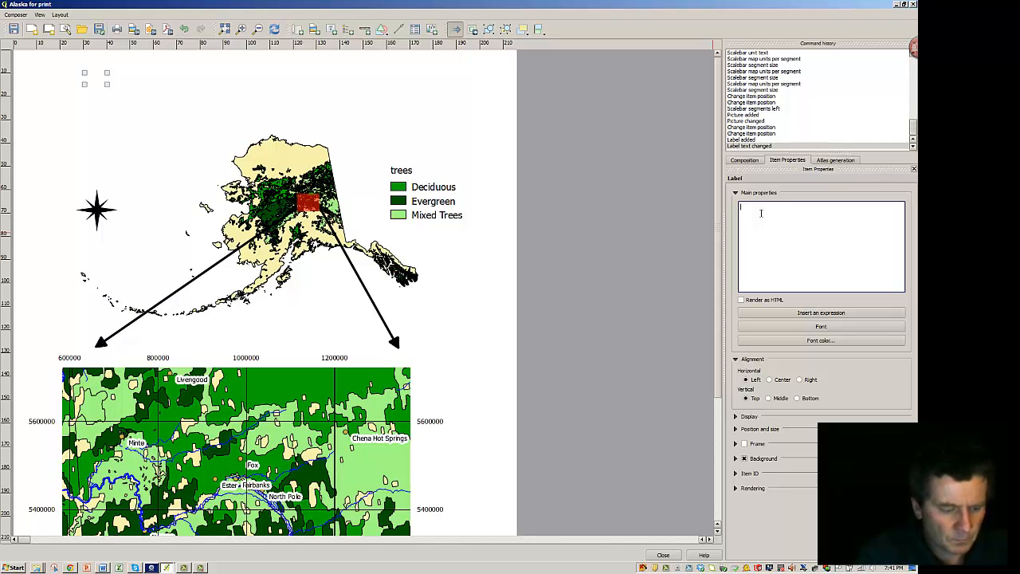
text(Forst types n)
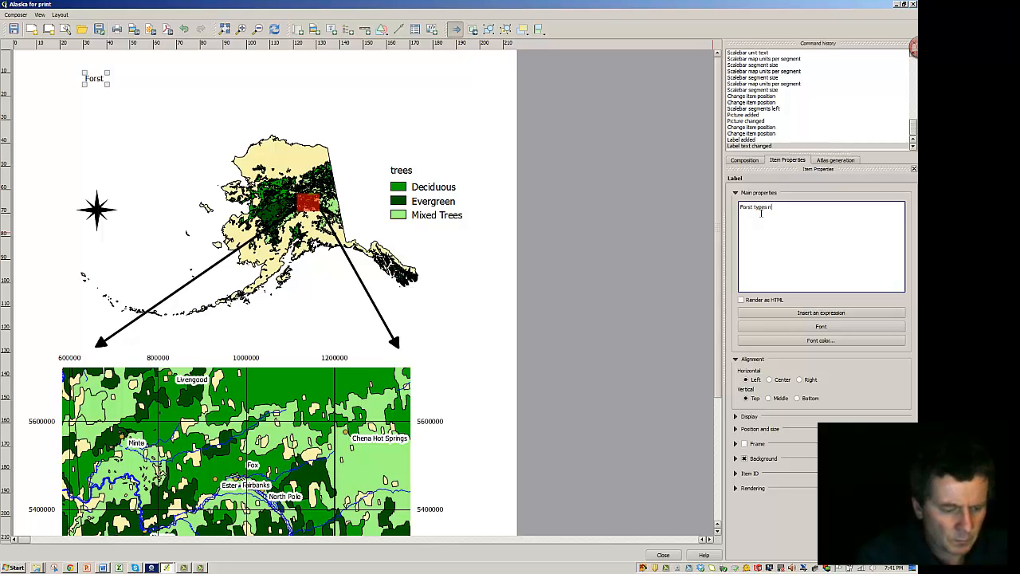
text(ear Fairbanks Alaska)
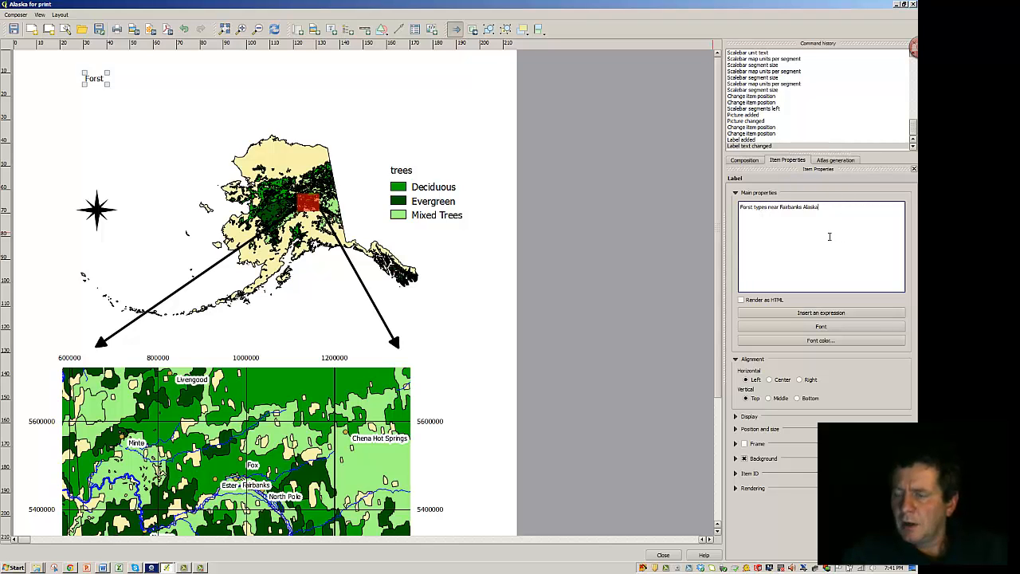
Set the title label's font to MS Sans Serif, bold, size 16.
click(793, 327)
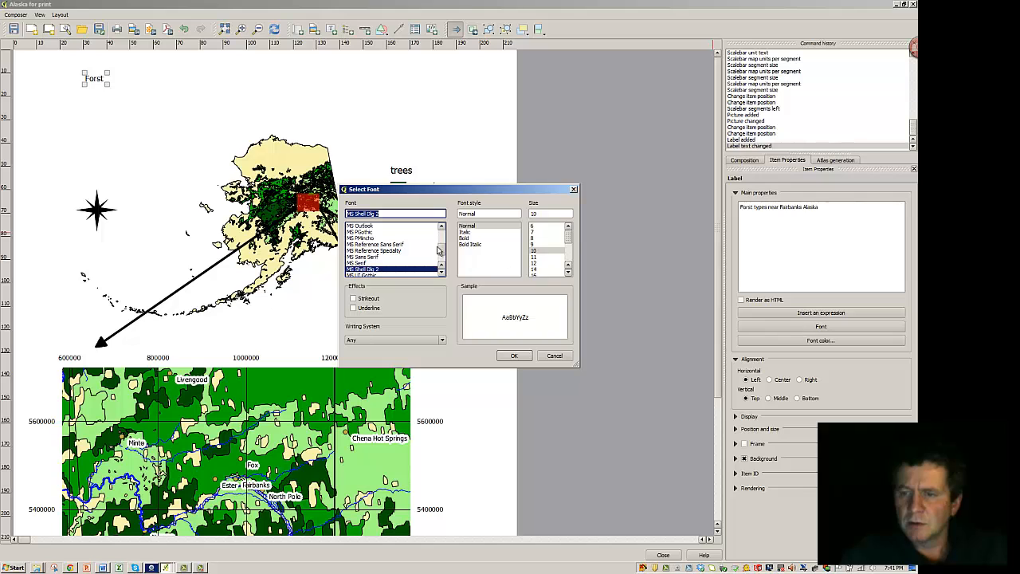
click(568, 273)
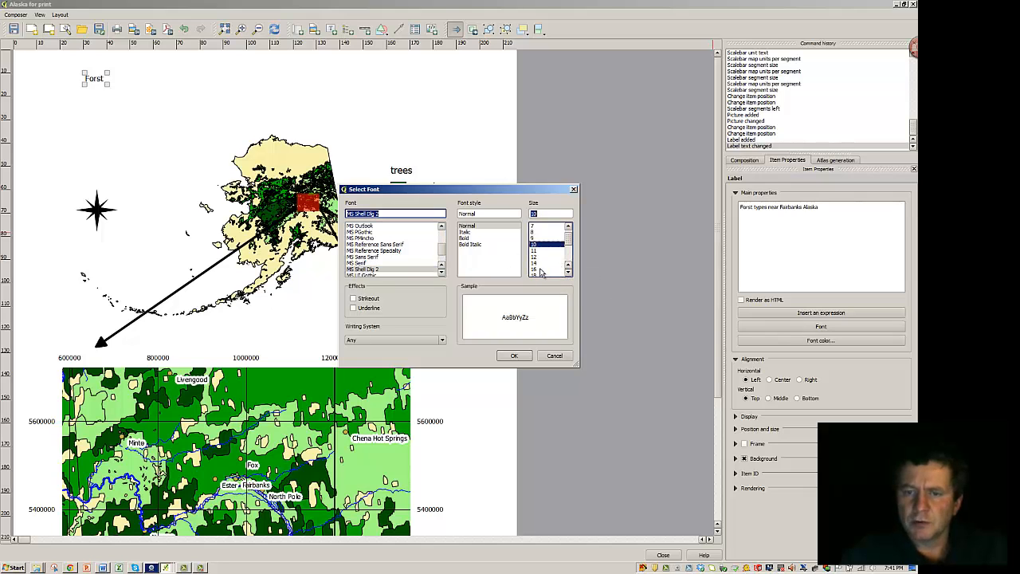
click(542, 270)
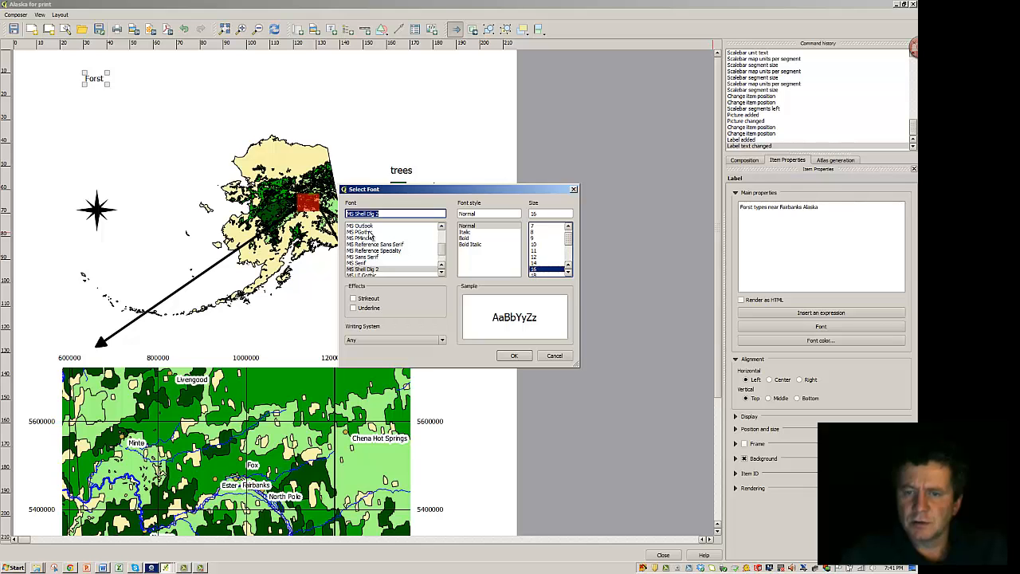
click(367, 257)
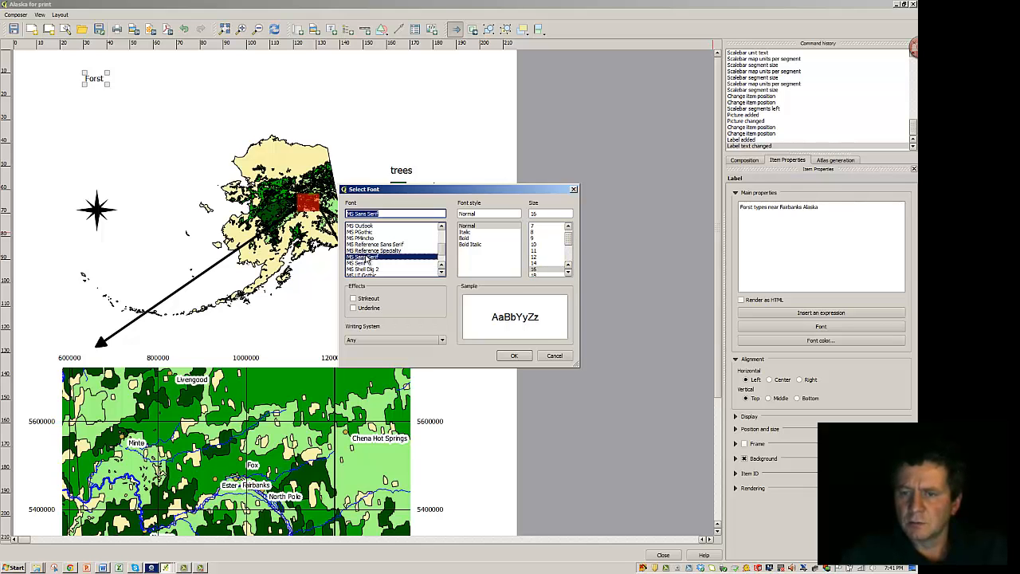
click(466, 238)
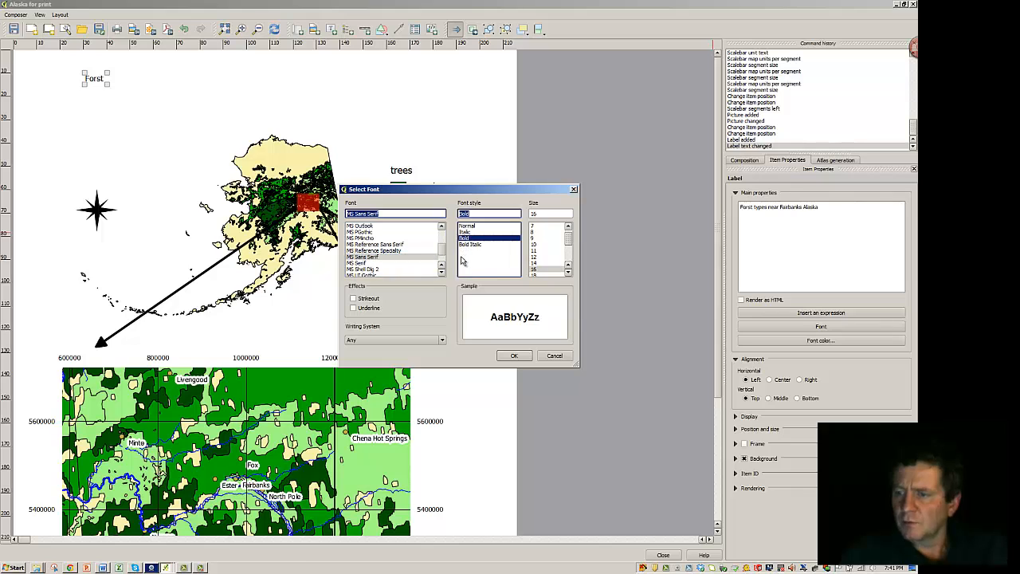
click(511, 356)
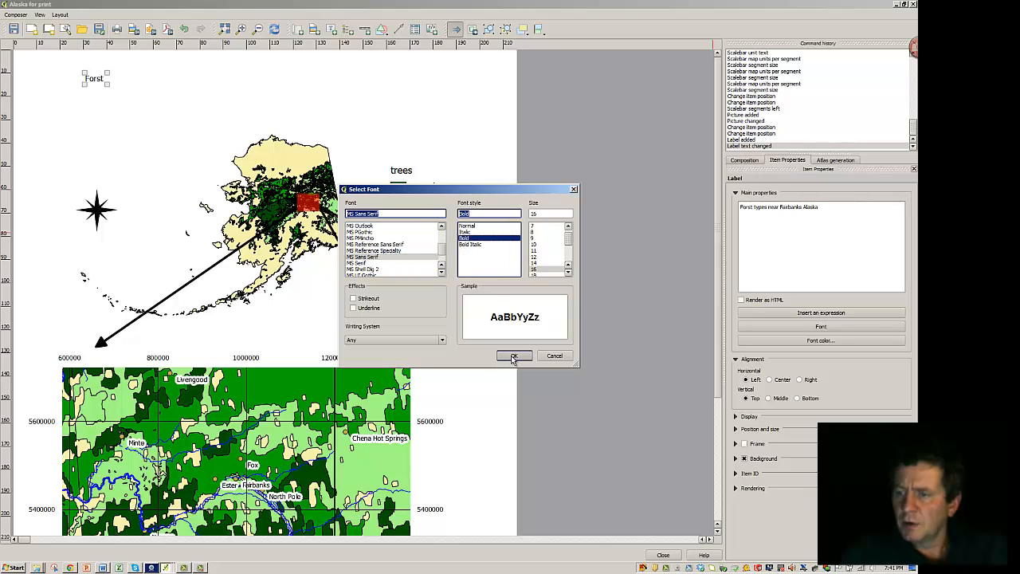
Change the title label's font color to the dark red basic color with red 85, green 0 and blue 0.
click(790, 341)
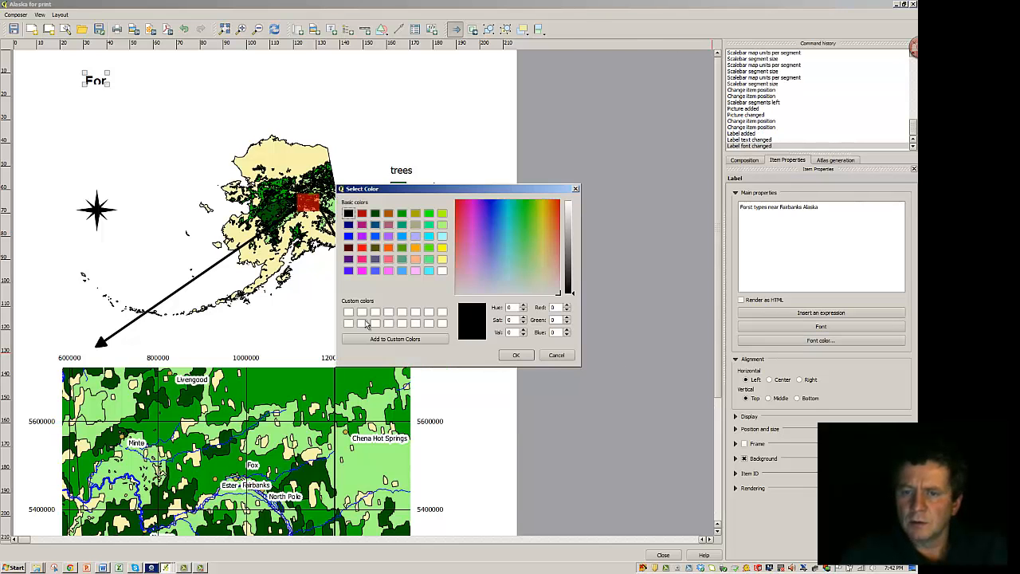
click(348, 247)
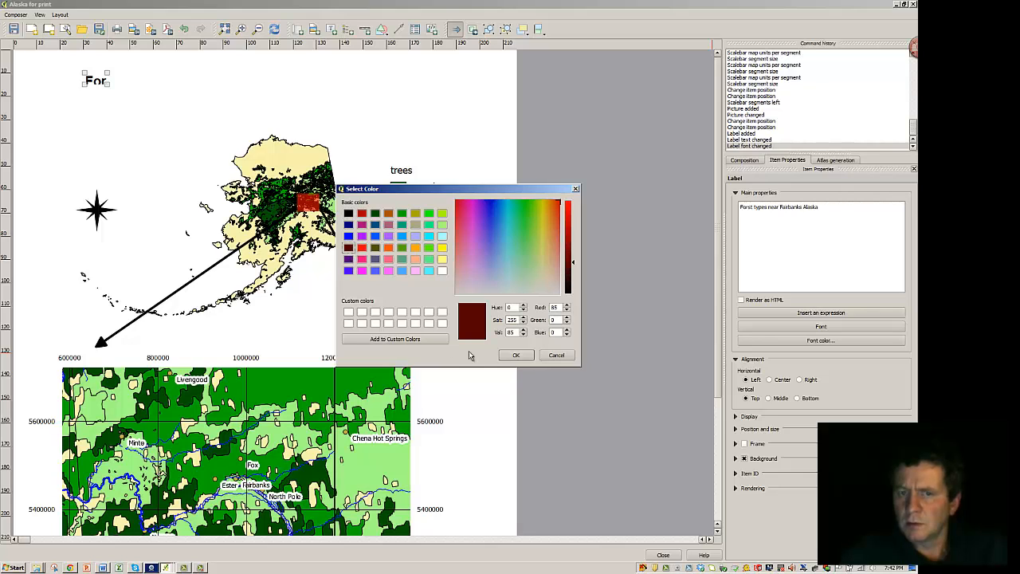
click(516, 355)
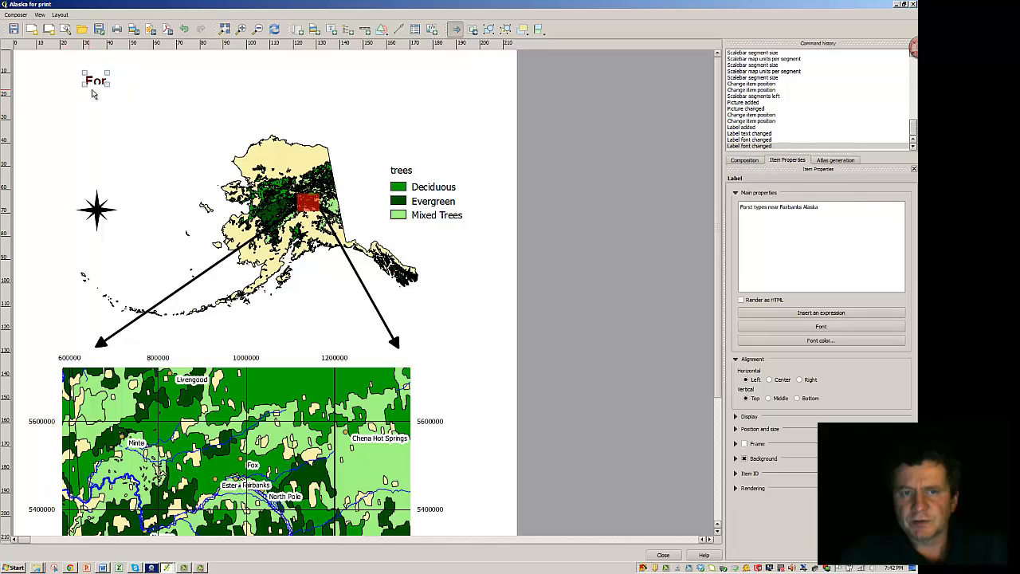
Enlarge the title label's box across the width above the overview map and align its text to horizontal center and vertical middle.
drag(108, 84, 424, 109)
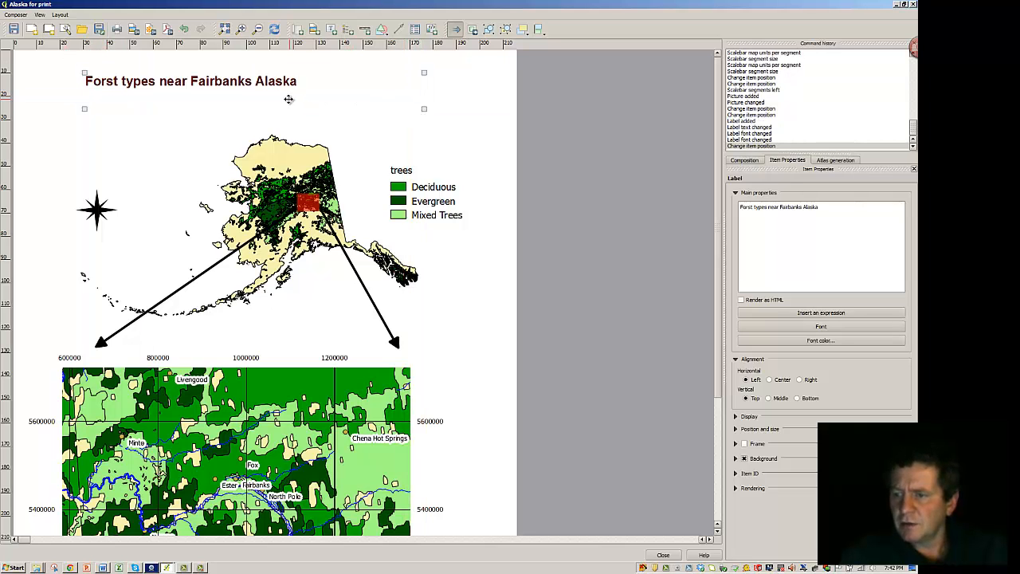
click(769, 380)
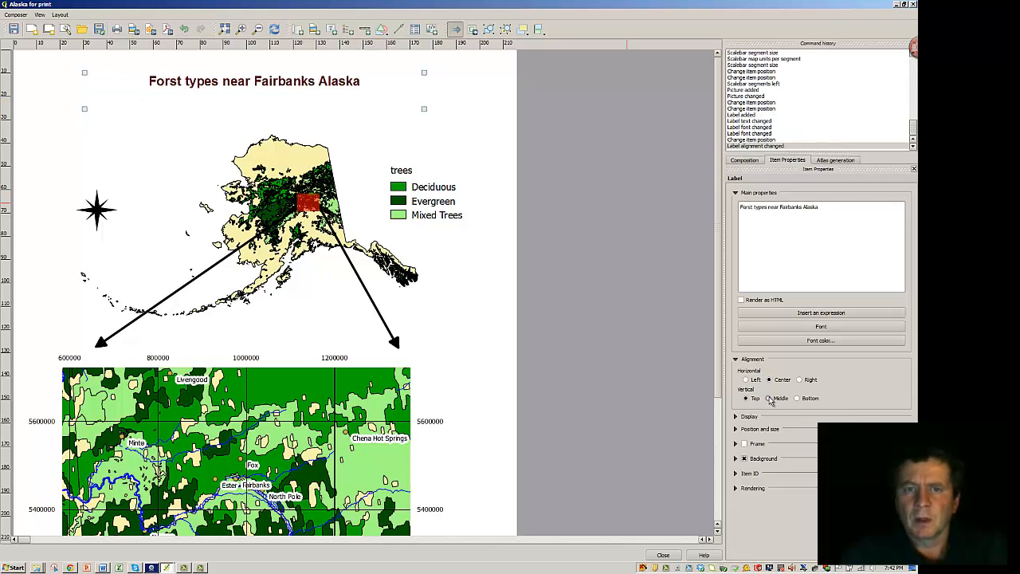
click(769, 399)
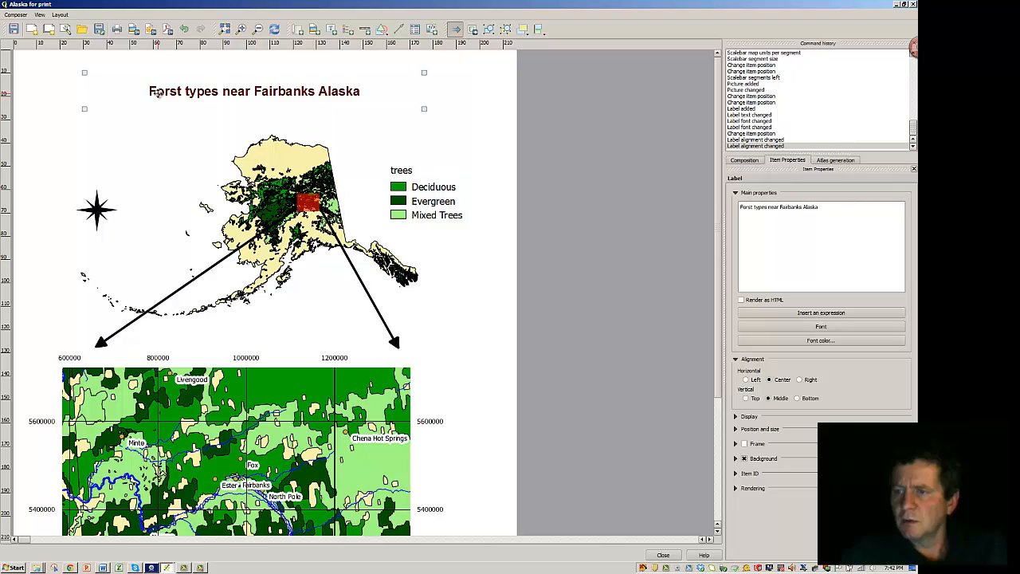
Correct the title's spelling to "Forest types near Fairbanks Alaska" and turn on a frame around the label.
click(750, 207)
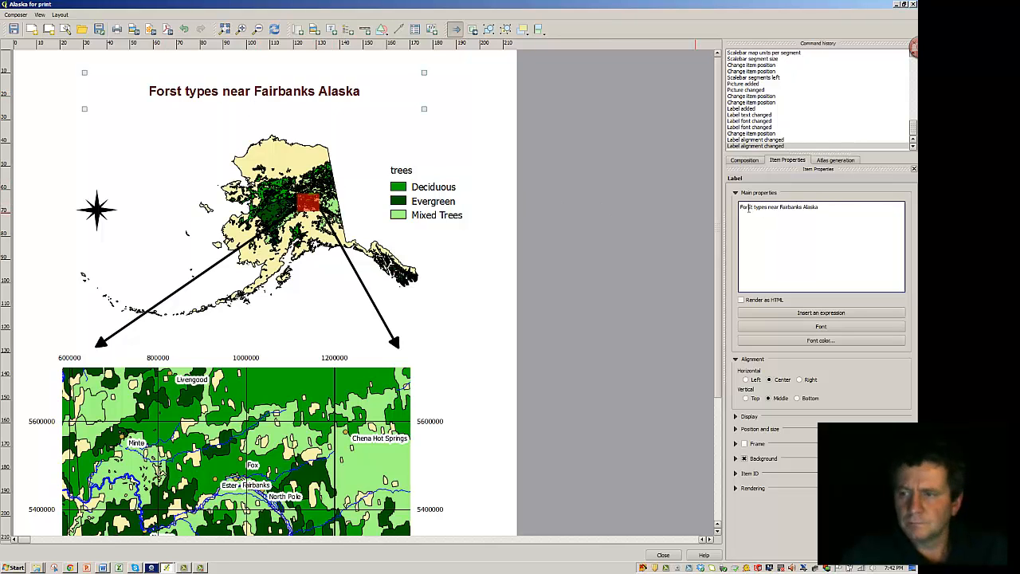
text(e)
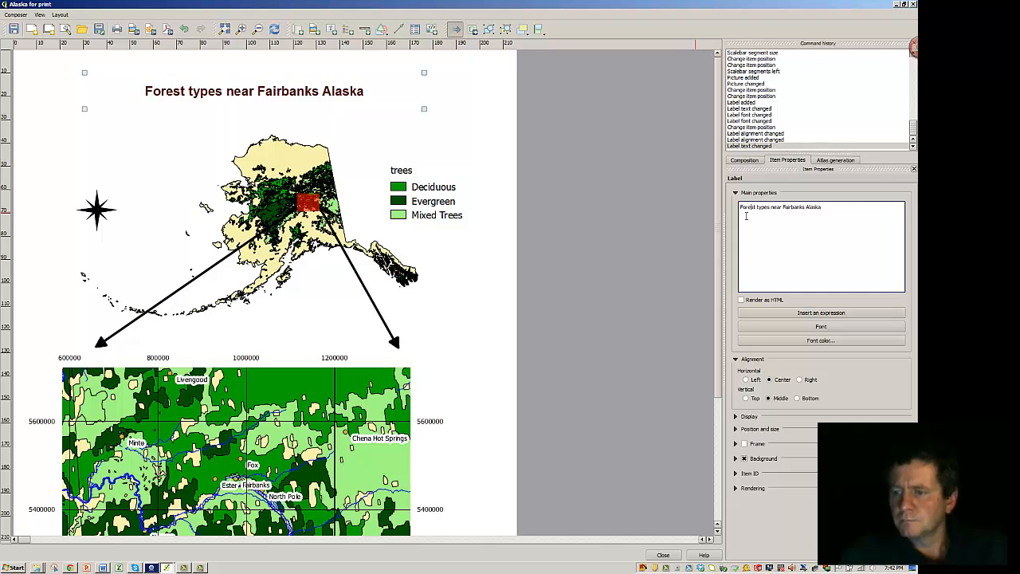
click(737, 417)
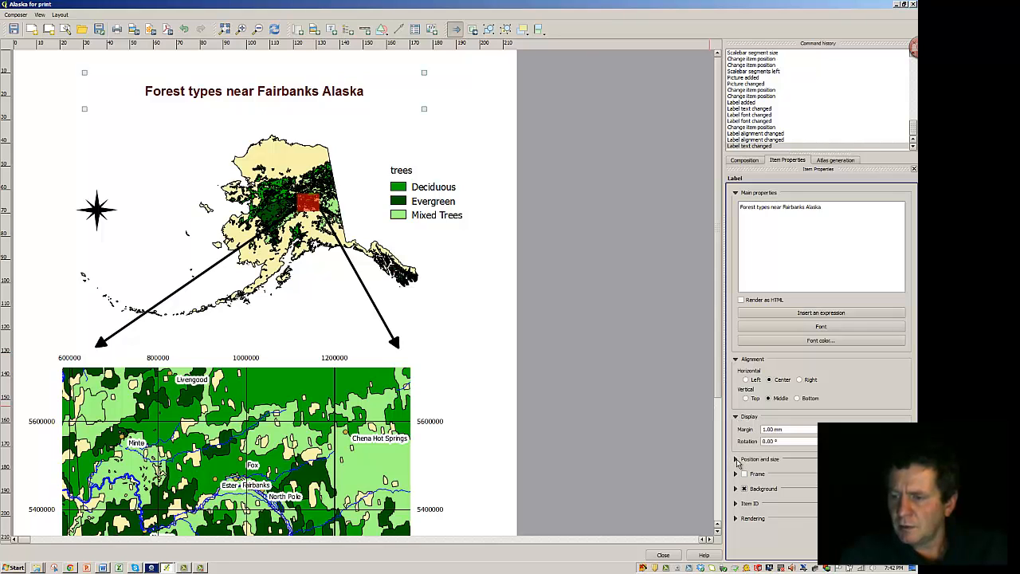
click(736, 459)
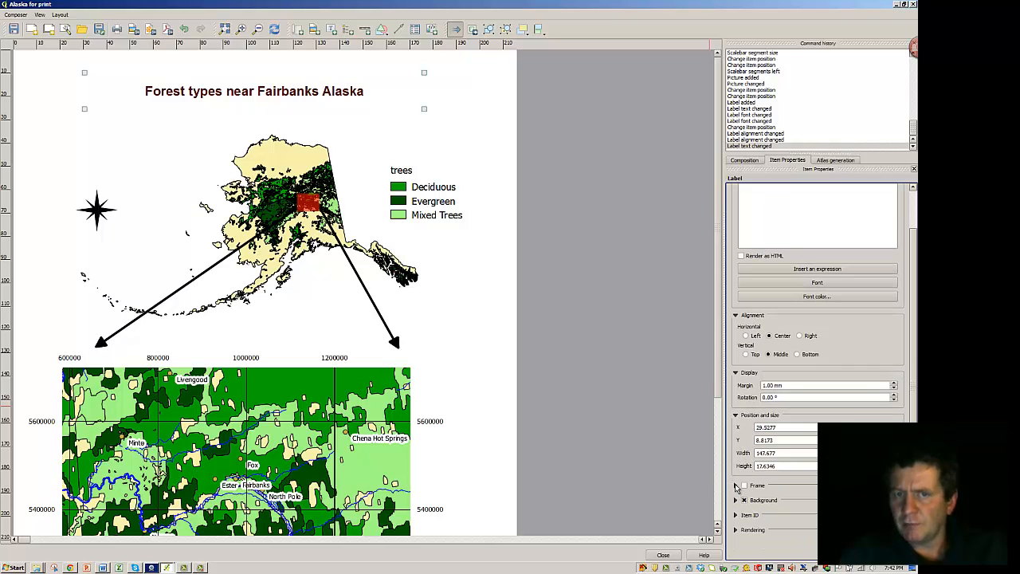
click(743, 485)
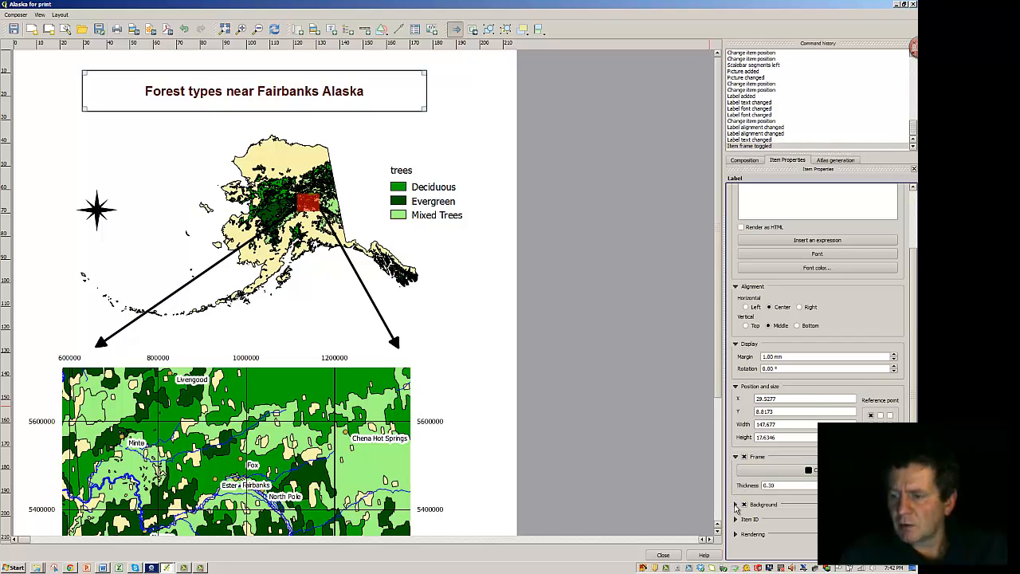
Give the title label a pale cream background color with red 255, green 254 and blue 219.
click(737, 506)
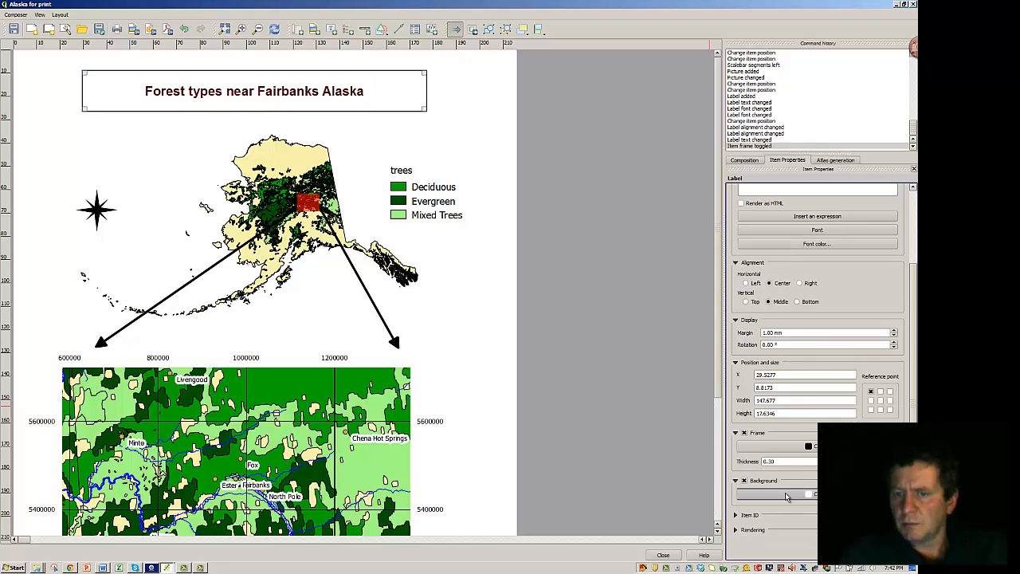
click(788, 497)
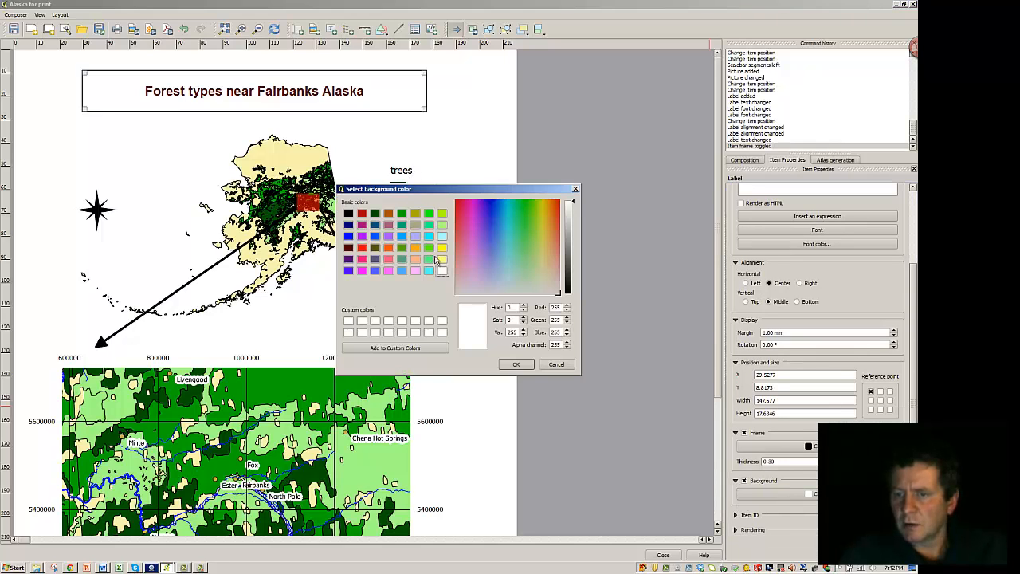
click(441, 260)
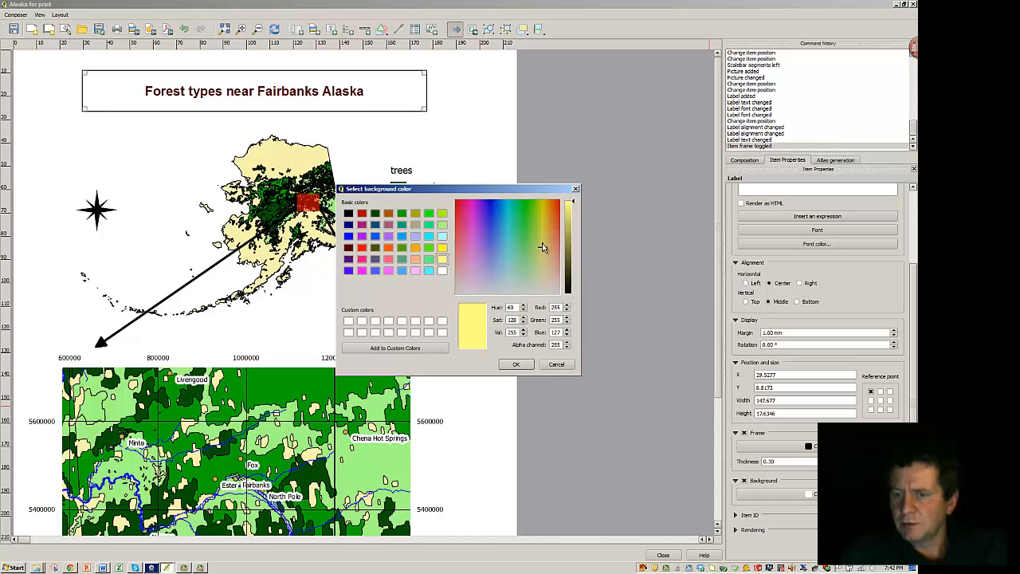
click(541, 260)
drag(542, 260, 543, 275)
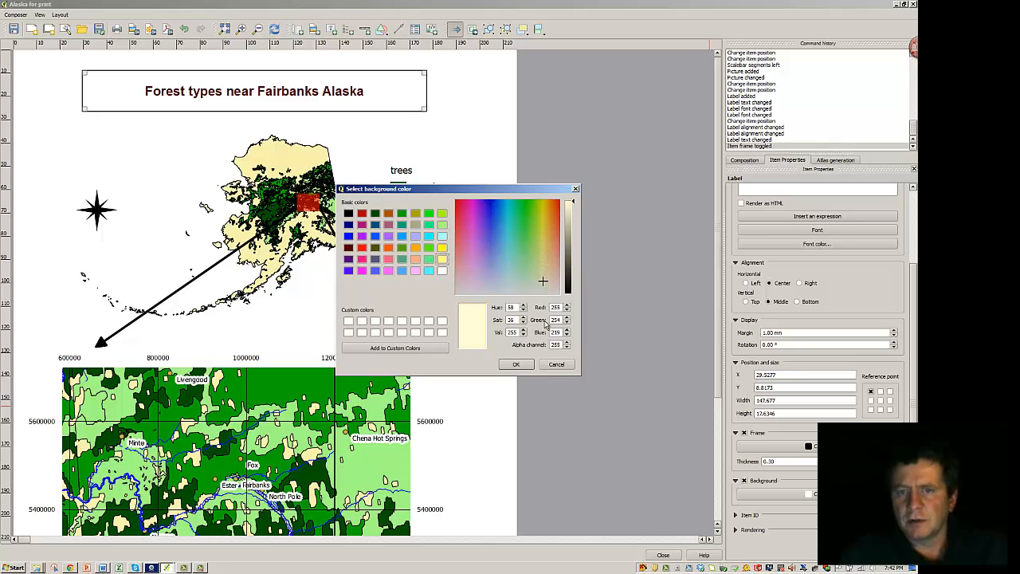
click(522, 365)
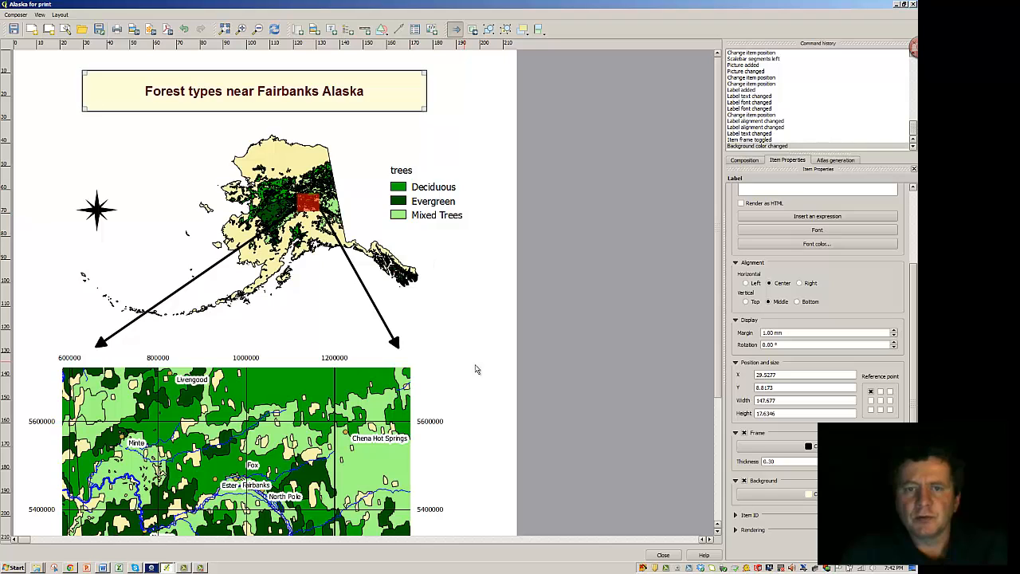
click(205, 126)
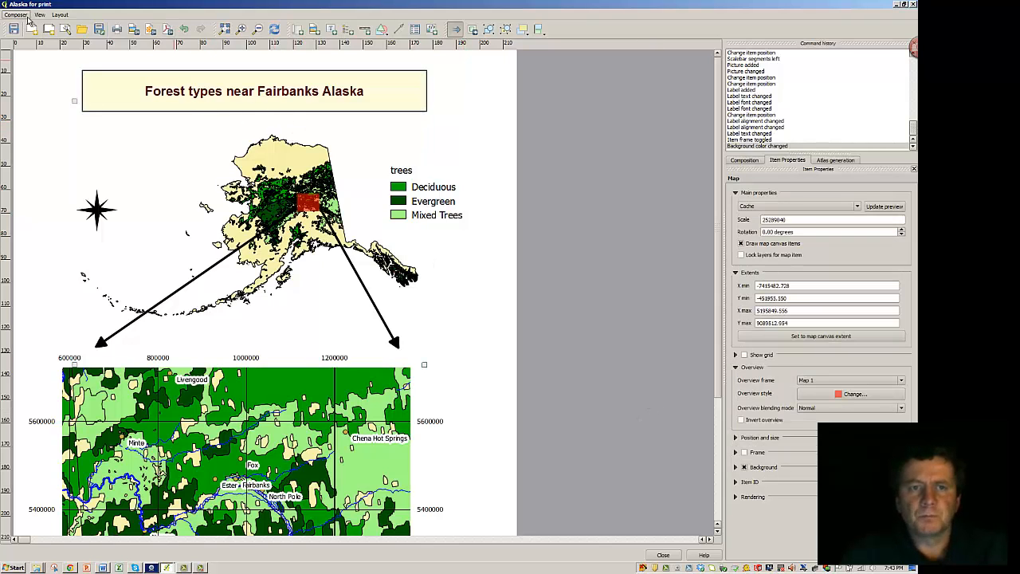
Add a second text label below the title's left end and replace its default text with the map author's name.
click(59, 16)
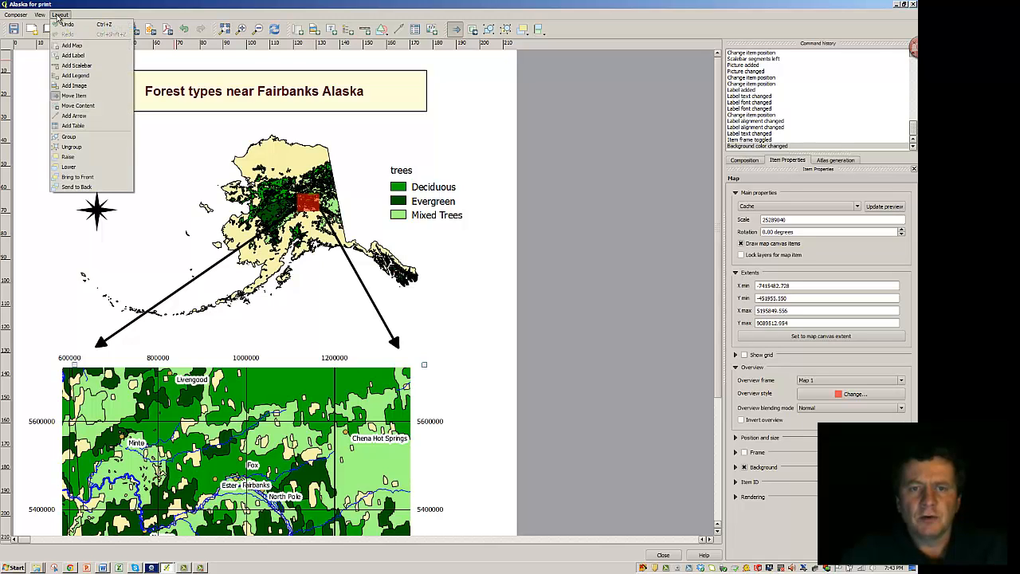
click(74, 56)
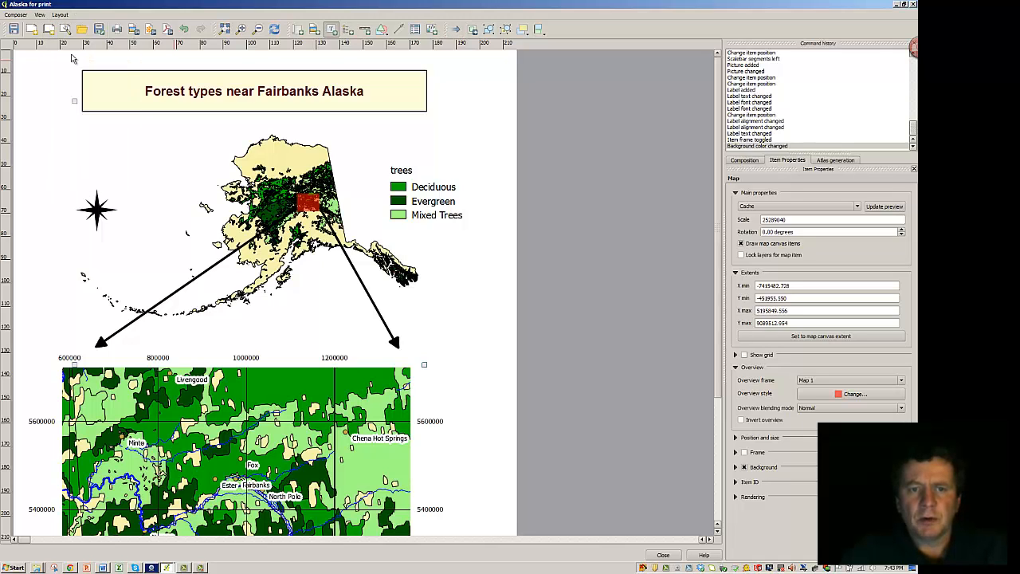
click(78, 131)
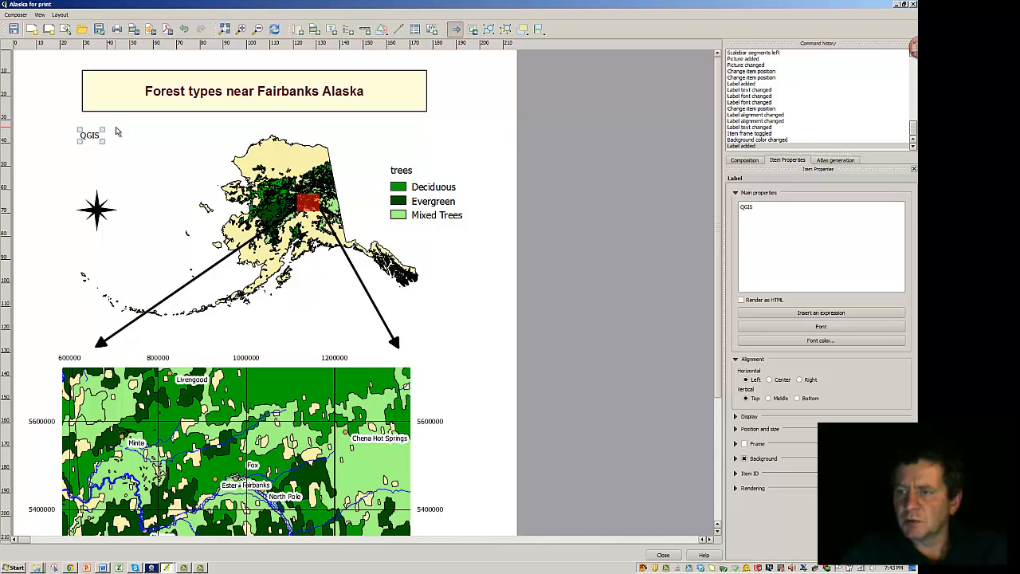
double_click(754, 206)
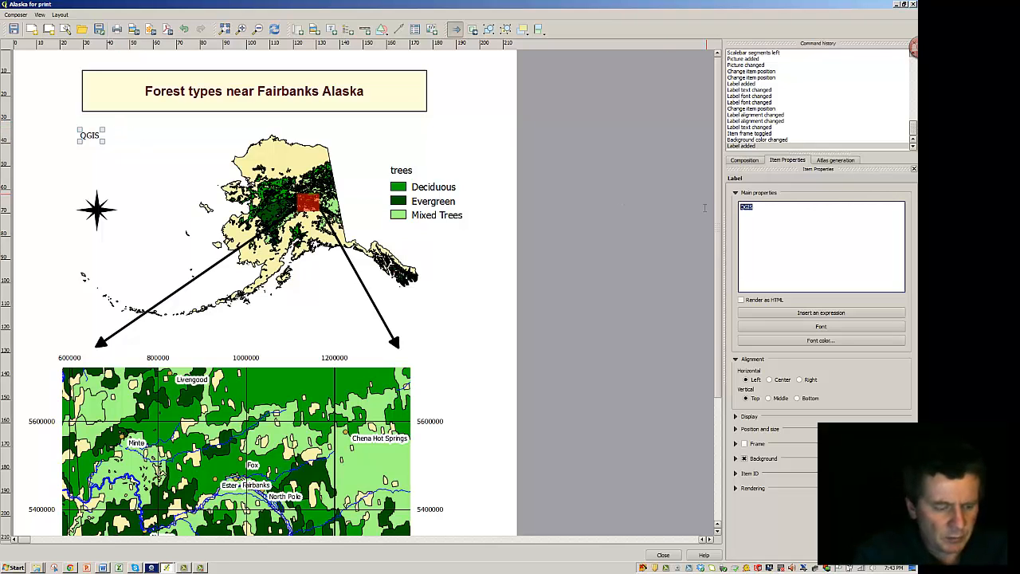
text(T Dunbar)
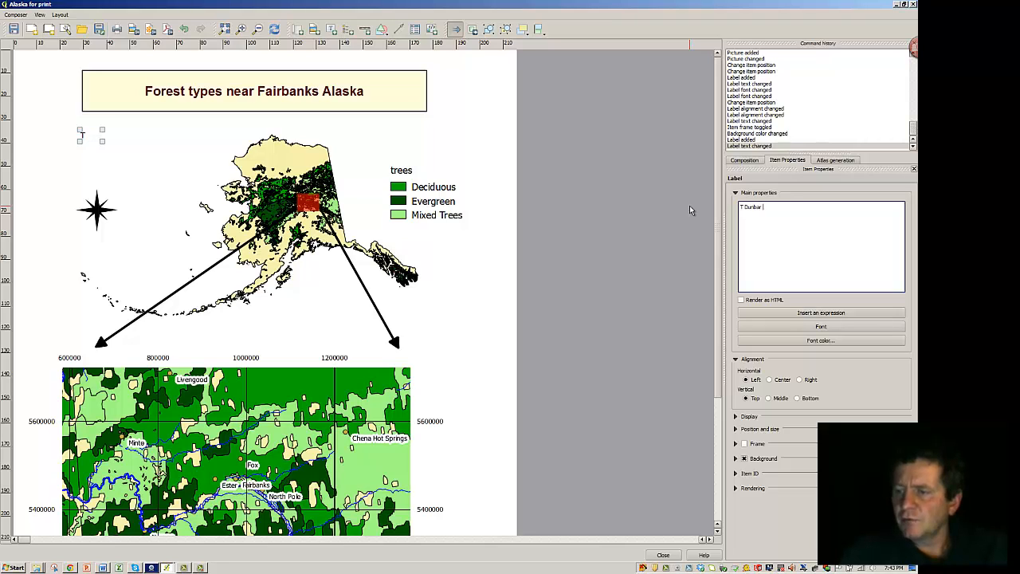
Append the date and time expression $now to the author label and enlarge its box to fit the full line beneath the title.
click(795, 314)
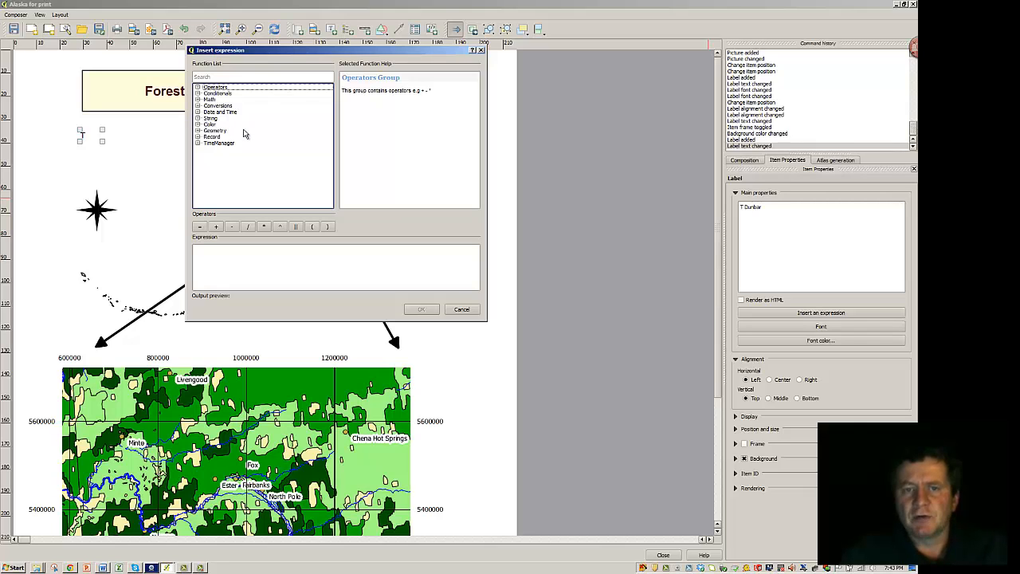
click(197, 113)
click(221, 120)
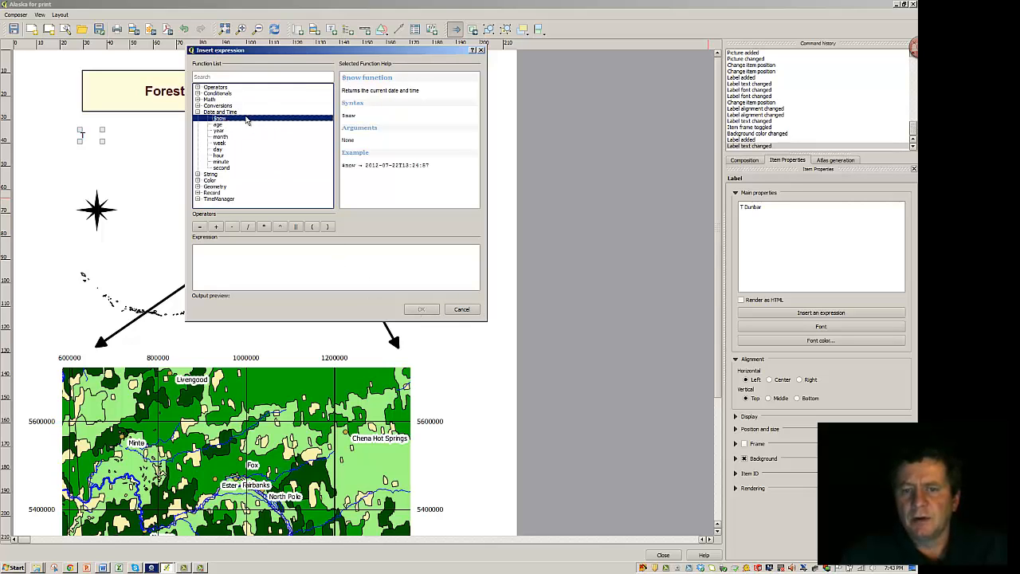
double_click(246, 120)
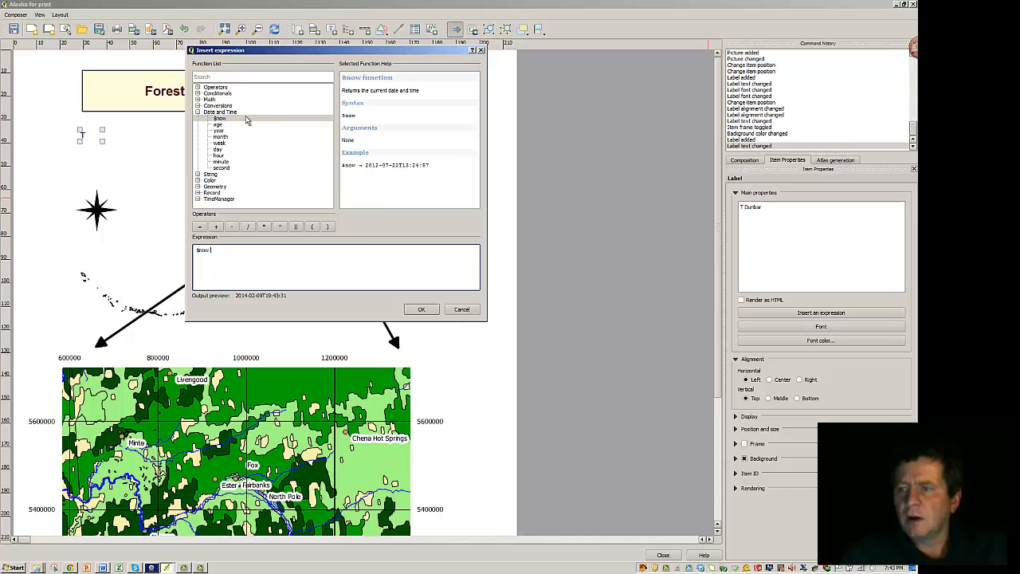
click(422, 309)
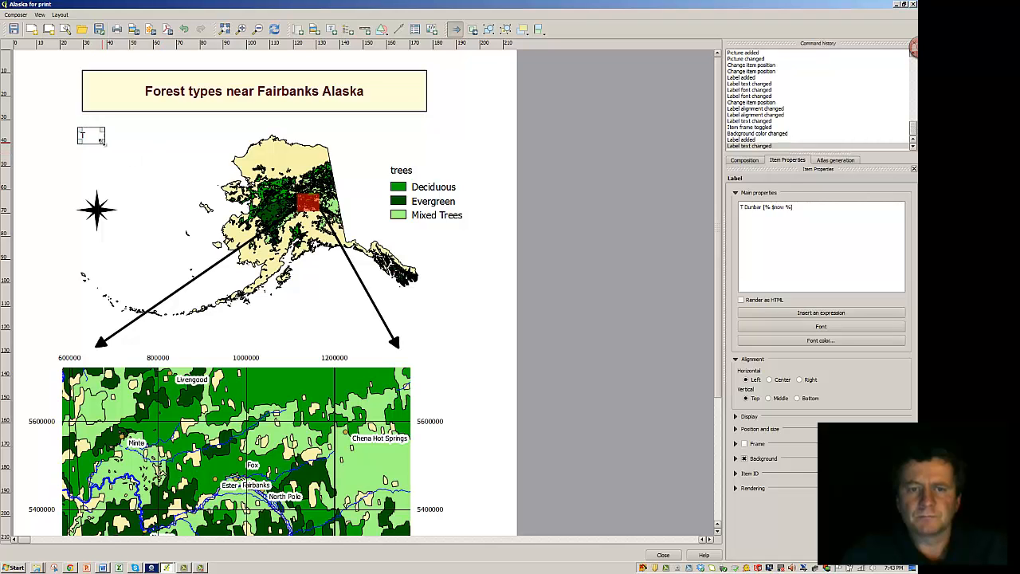
drag(102, 141, 138, 118)
click(137, 161)
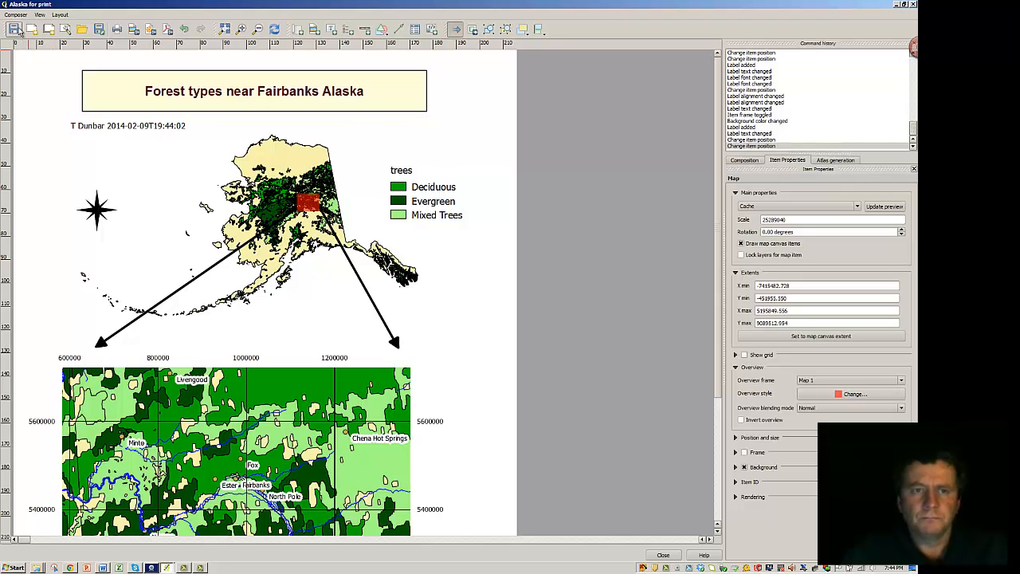
click(17, 15)
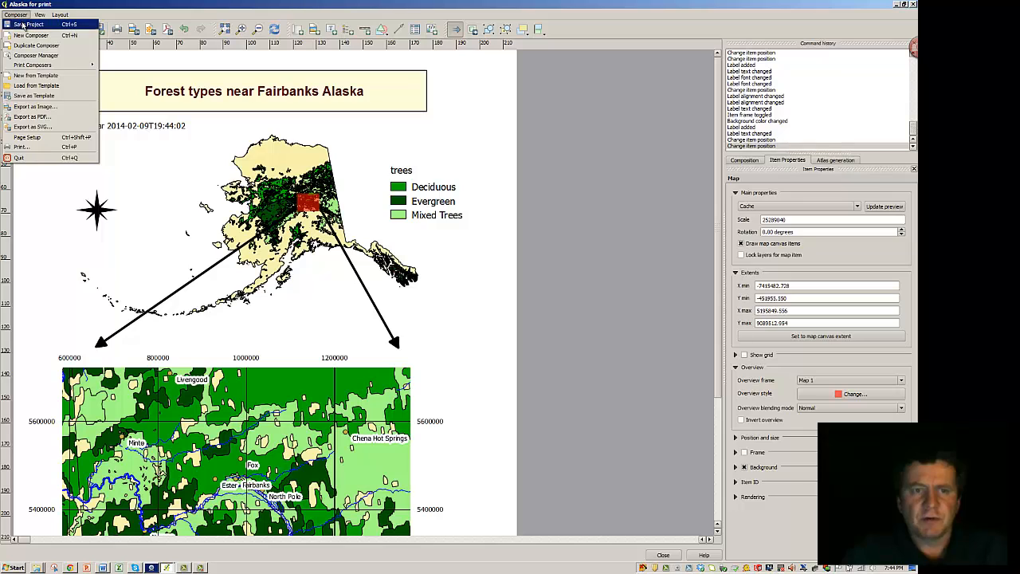
click(22, 16)
click(24, 15)
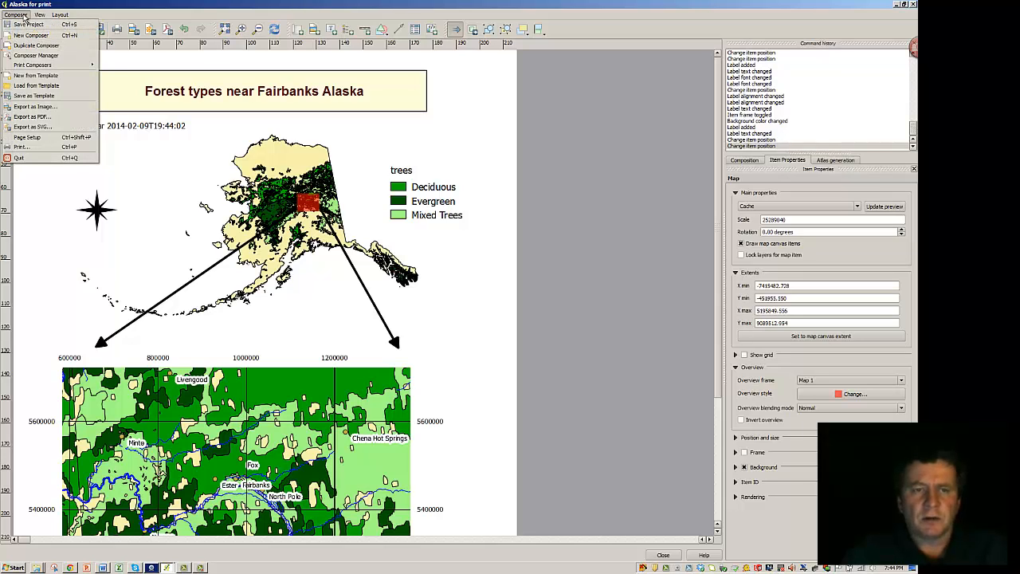
Examine the Composer manager's entry for the Alaska for print layout and its new-from-template choices, and close the manager.
mouse_move(30, 67)
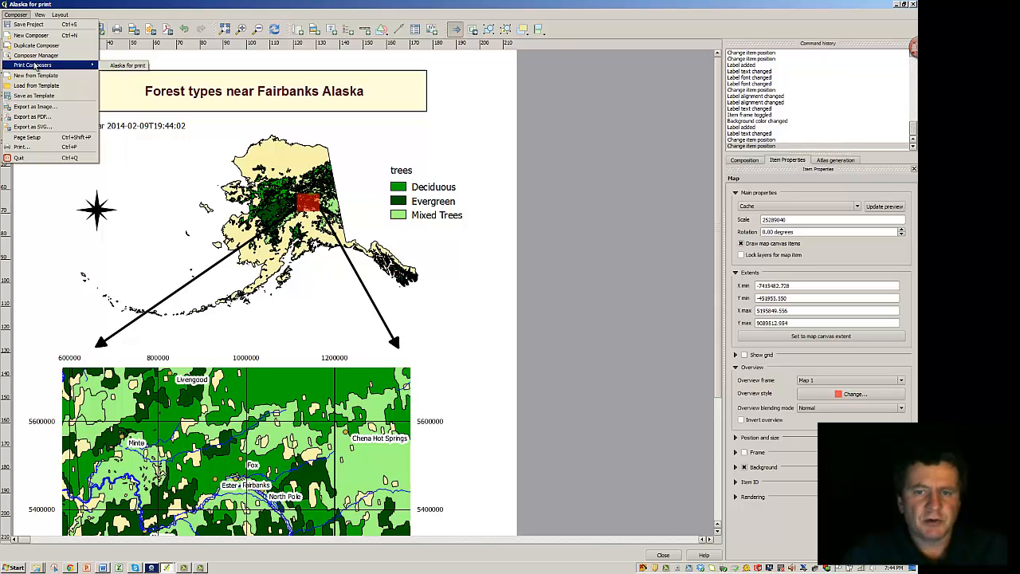
click(37, 56)
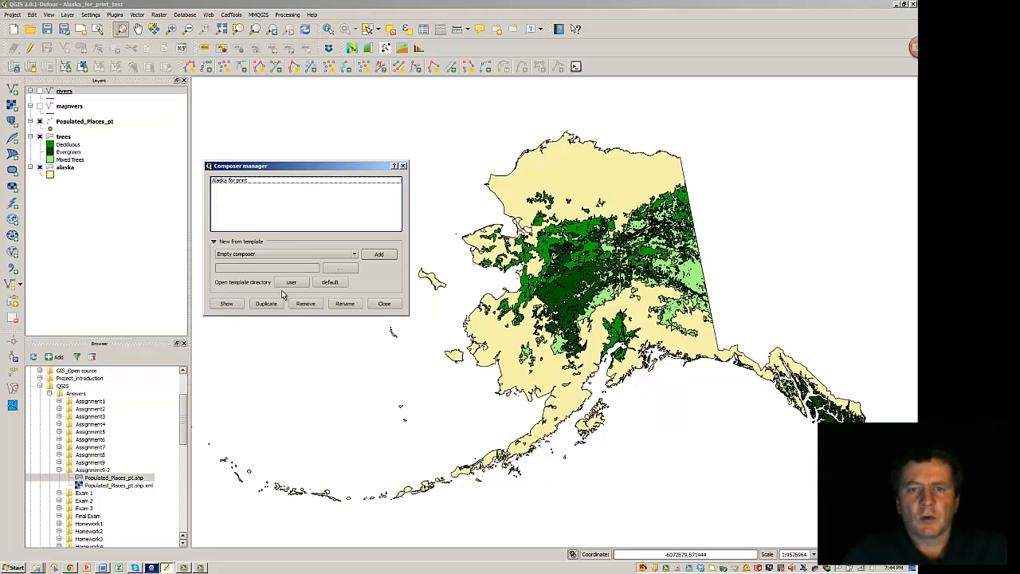
click(404, 167)
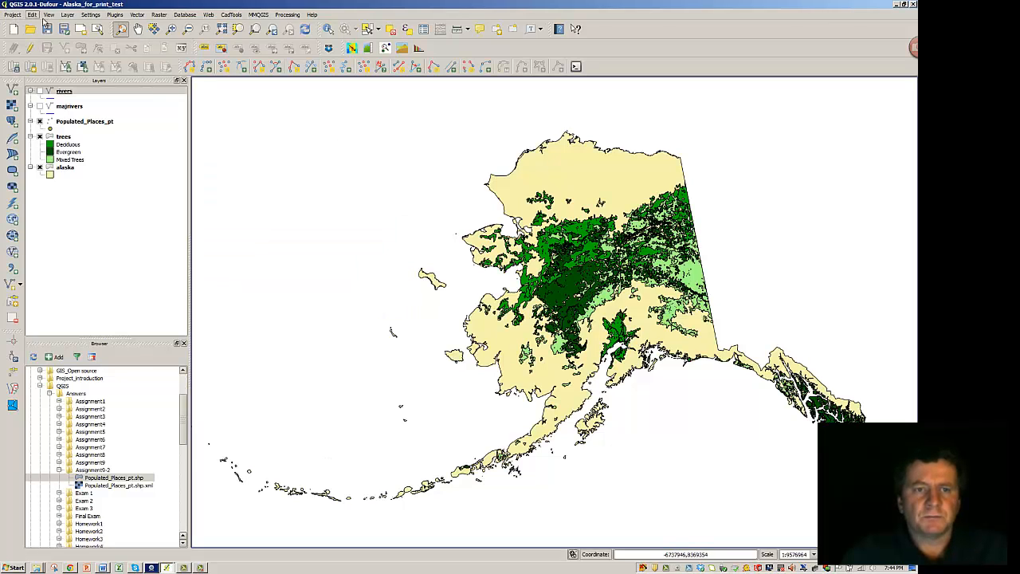
click(12, 15)
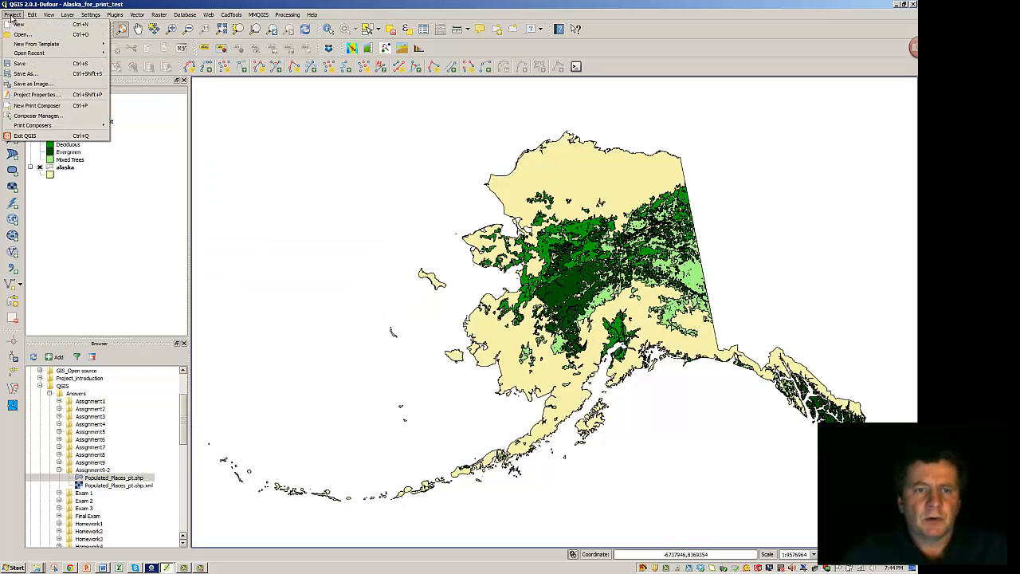
click(32, 115)
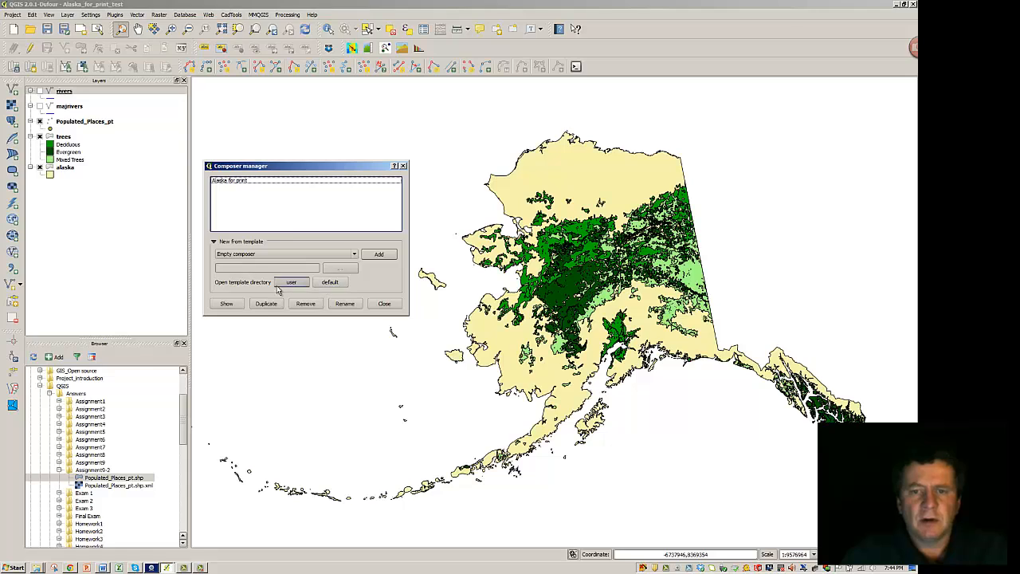
click(238, 182)
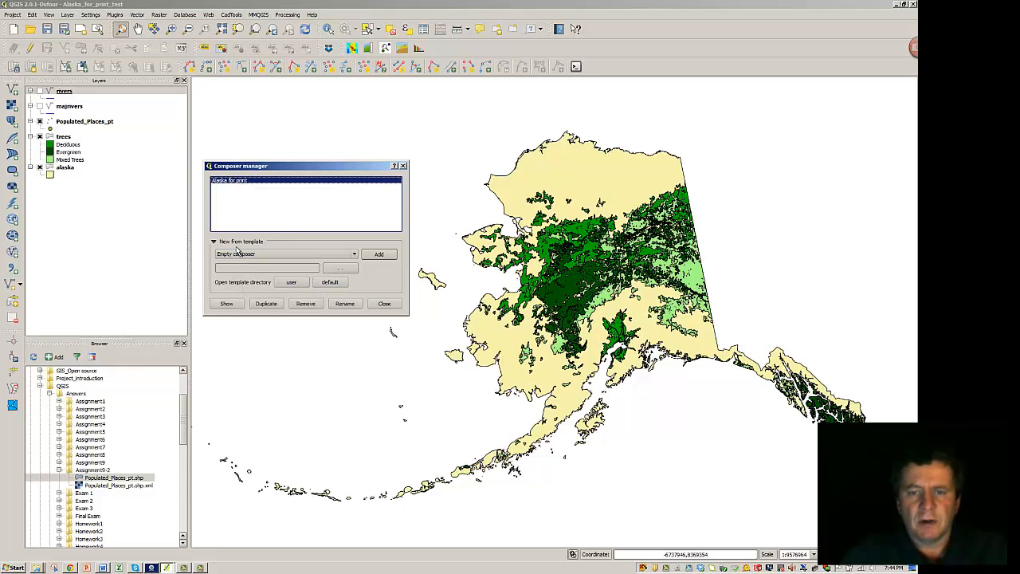
click(354, 254)
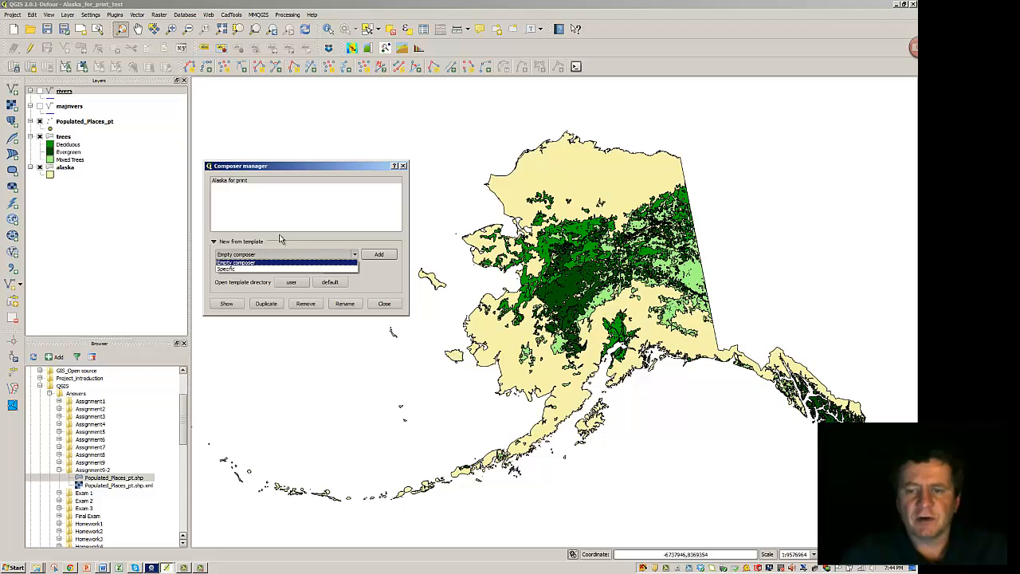
click(385, 304)
click(385, 304)
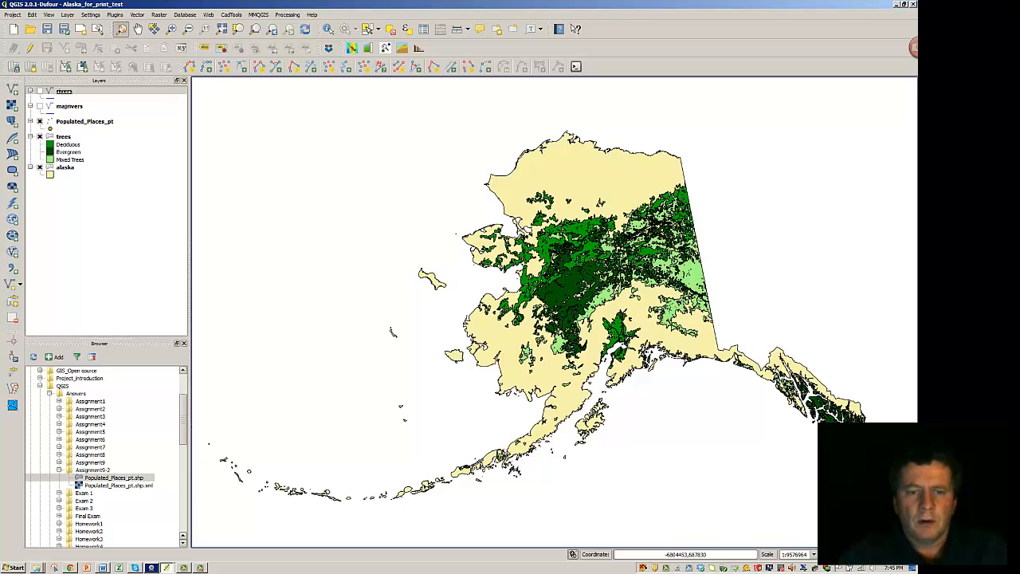
Return to the Alaska for print layout and start a PDF export into the Answers folder's Assignment9-2 subfolder.
click(166, 567)
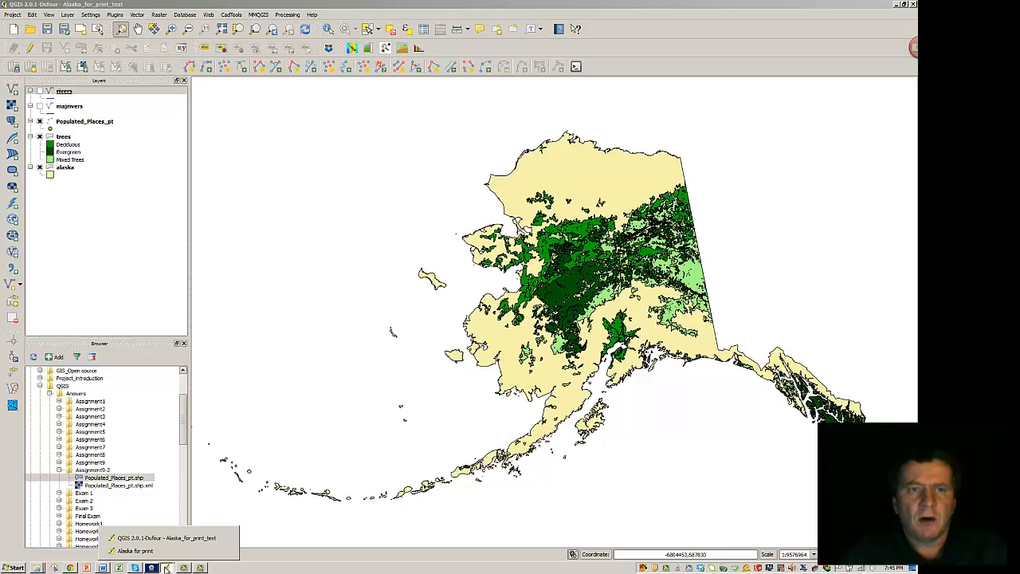
click(146, 553)
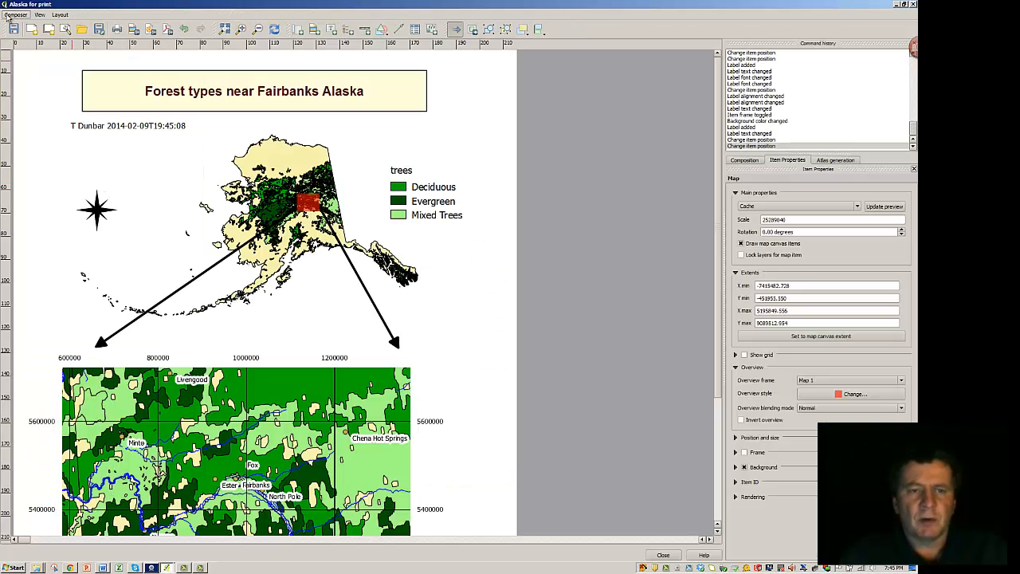
click(14, 15)
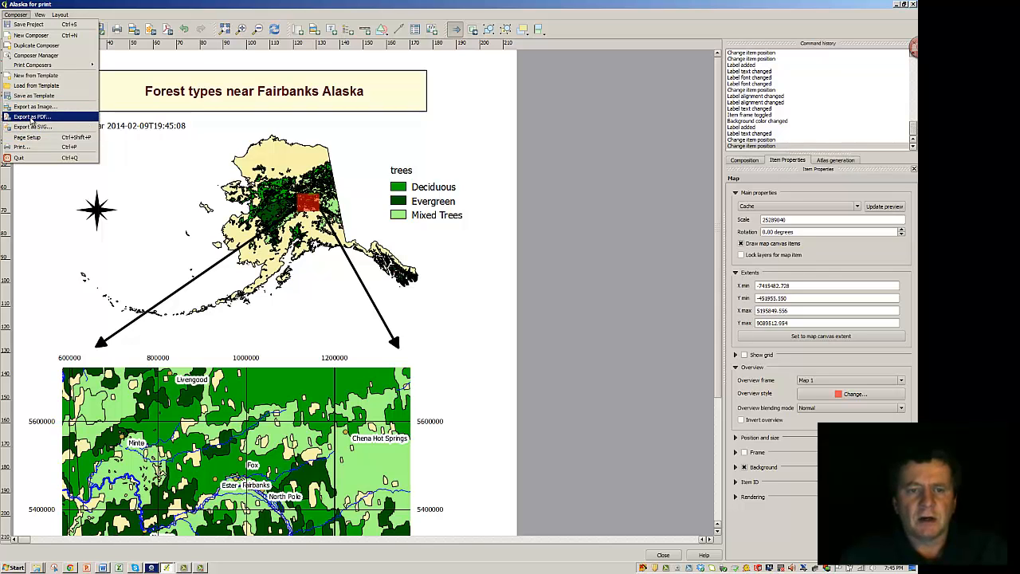
click(32, 117)
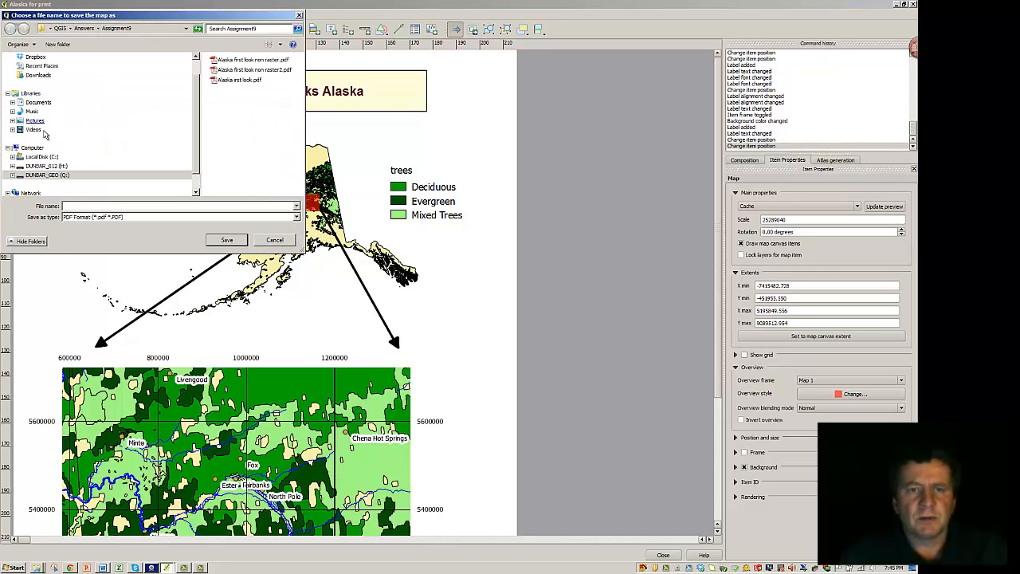
click(90, 29)
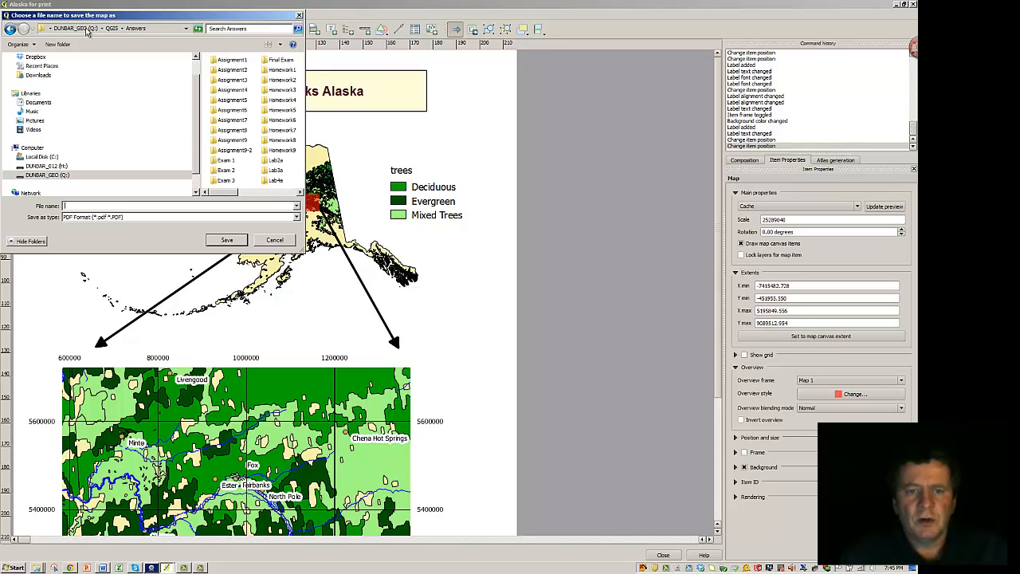
double_click(225, 151)
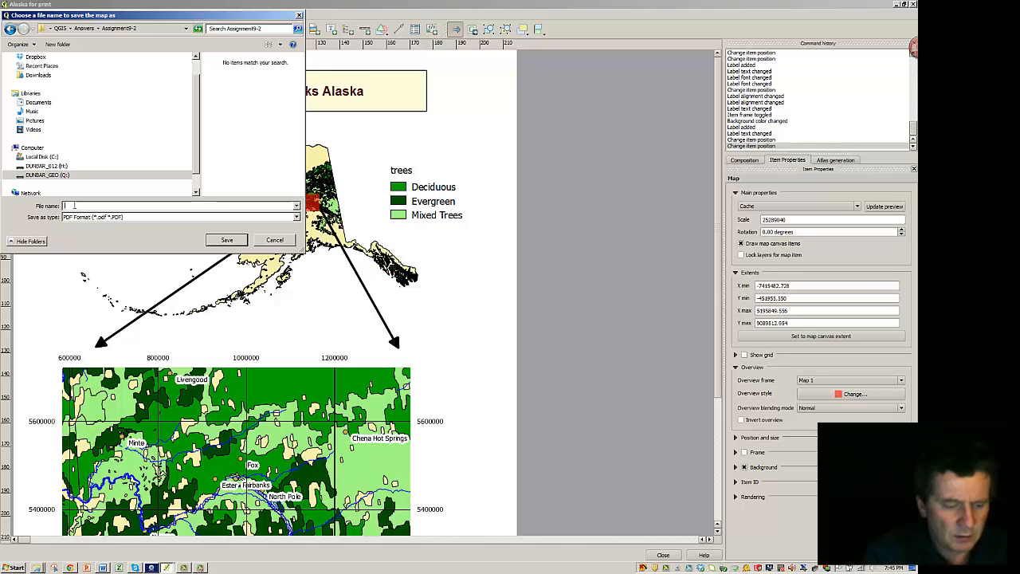
Name the PDF with the author's first name in possessive form followed by "AZlaska print map 1" and save the export.
text(To)
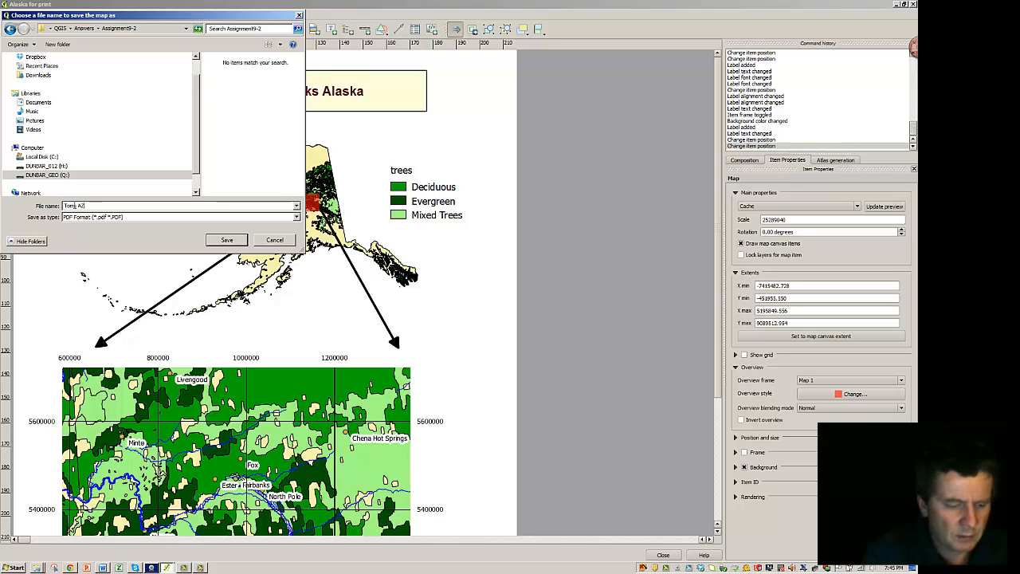
text(ms Alaska)
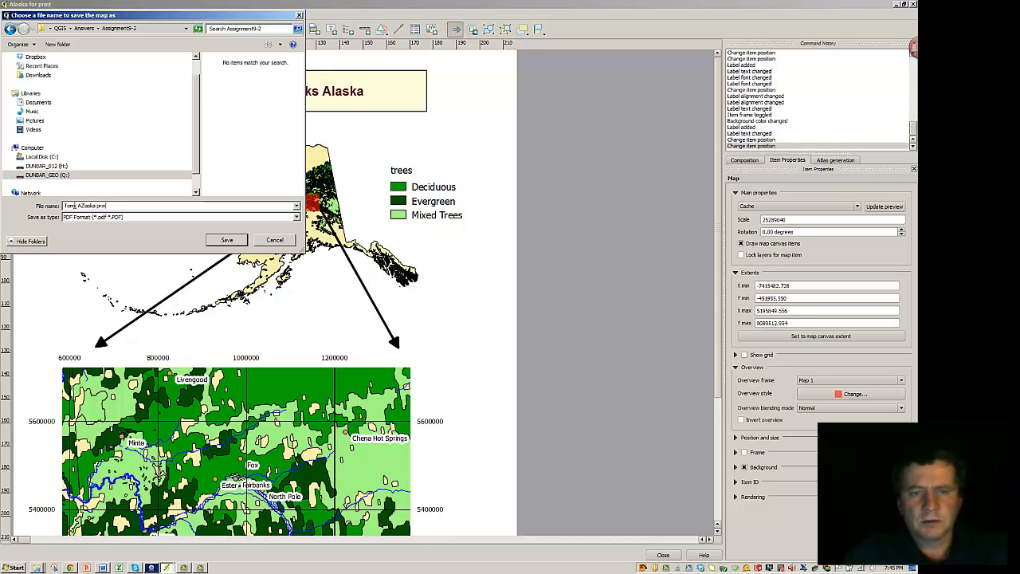
text( print map)
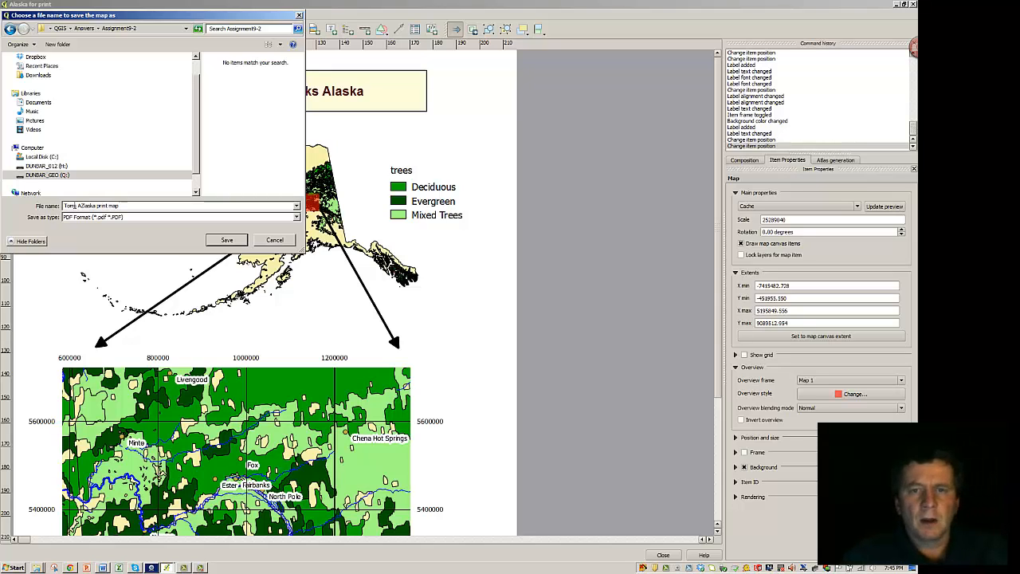
text( 1)
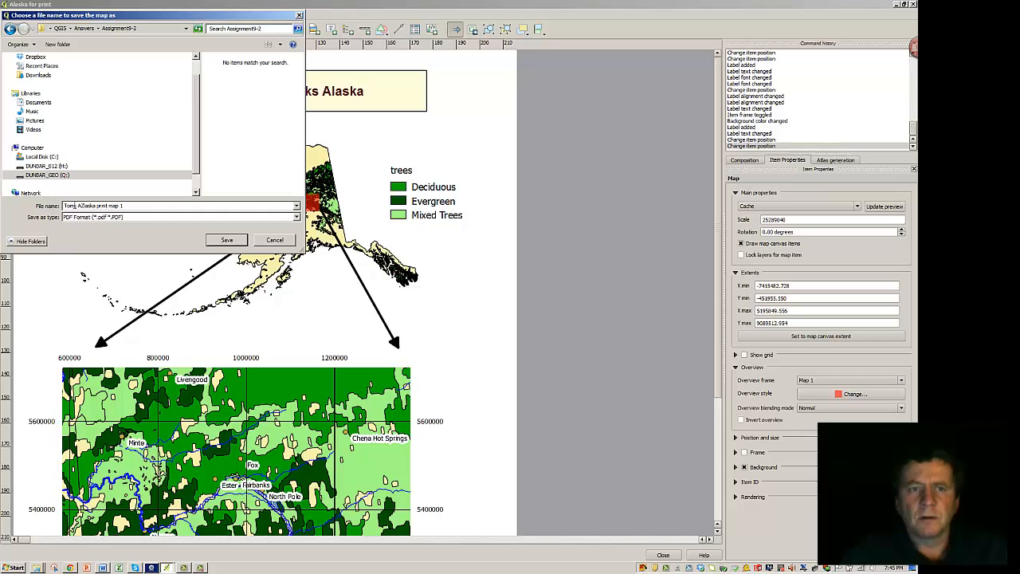
click(229, 239)
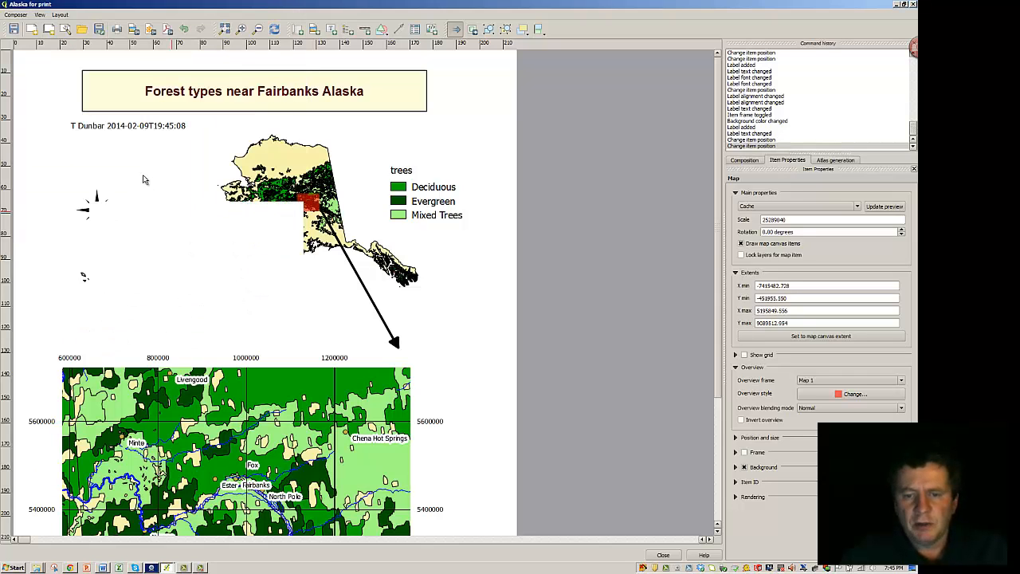